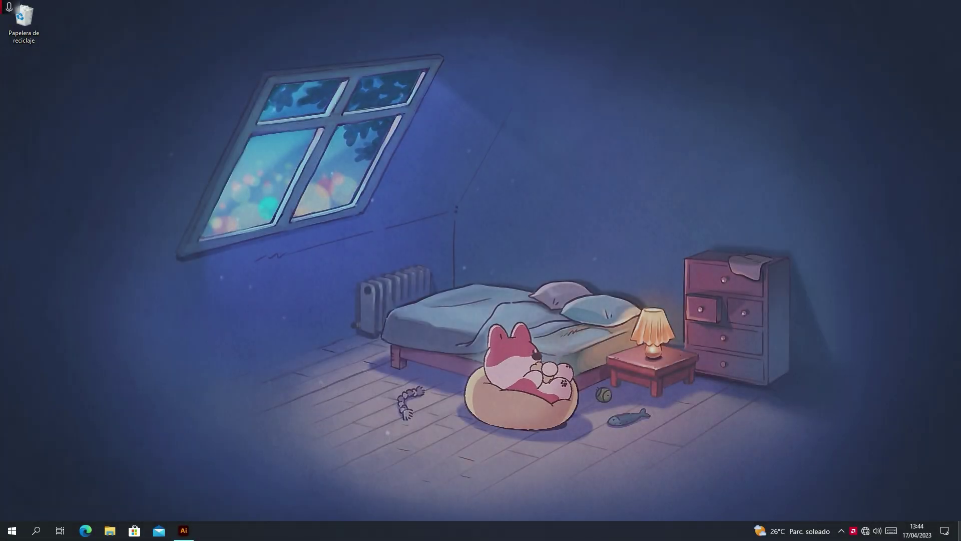
Restore the Adobe Illustrator window from the taskbar to show its Home screen.
left_click(183, 532)
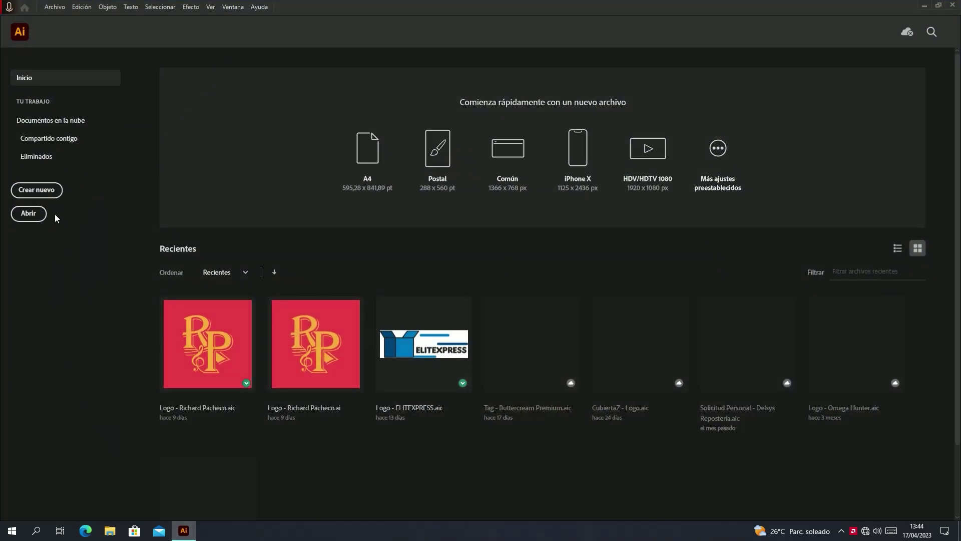
Start a new document from the Personalizado 1080 x 1080 px RGB preset.
left_click(21, 192)
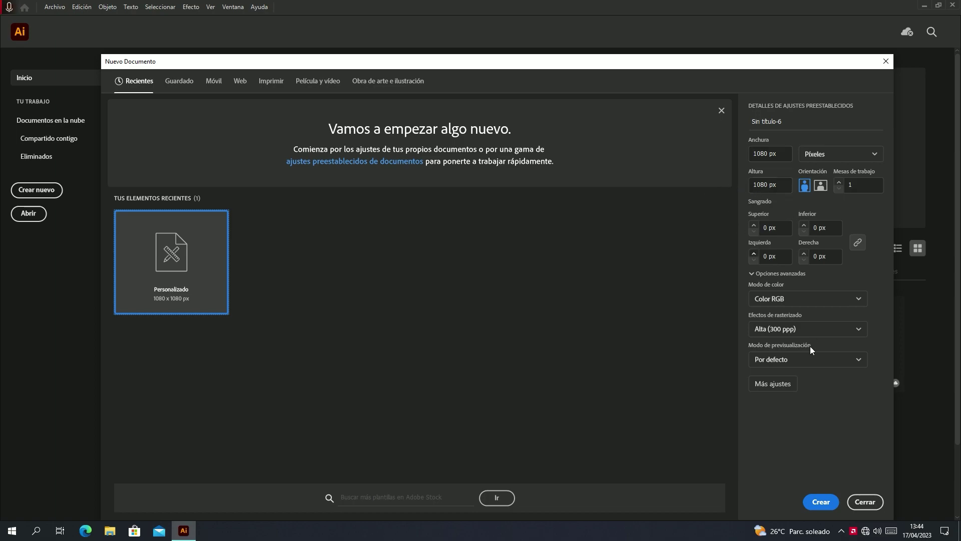
left_click(833, 507)
Create the blank 1080 × 1080 px document and type 'Text Design' on the artboard.
left_click(825, 511)
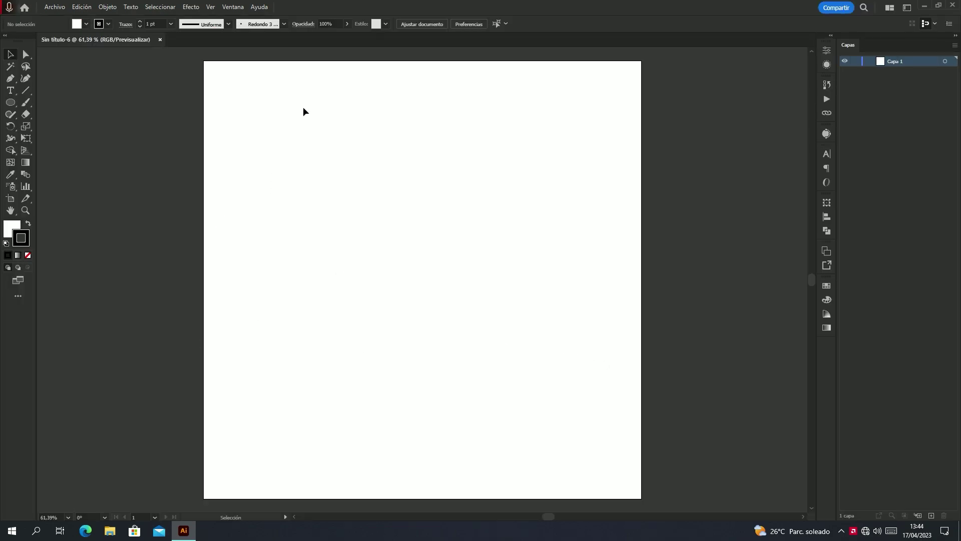
key("t")
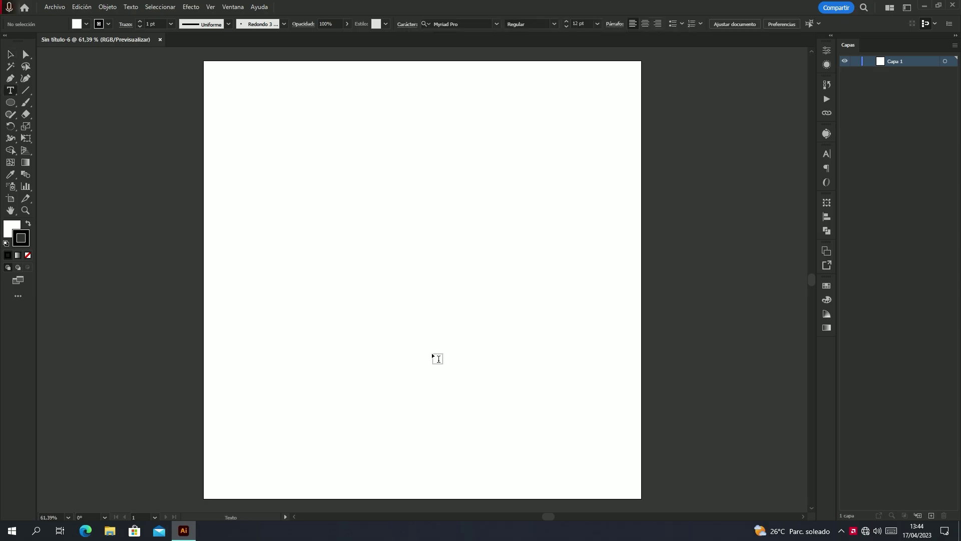
left_click(566, 23)
left_click(388, 274)
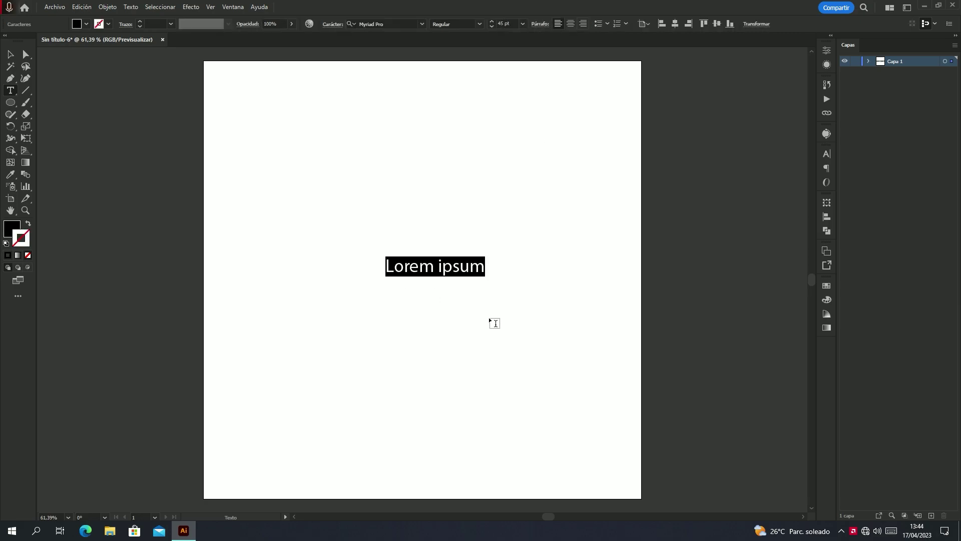
type("Text ")
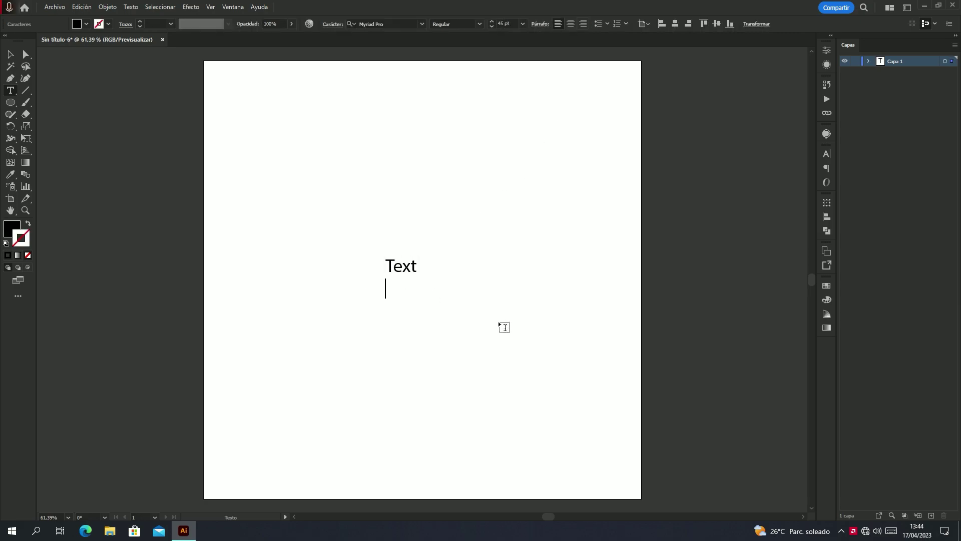
type("Design")
Centre-align the two-line text and enlarge it to about 119.7 pt.
key("Escape")
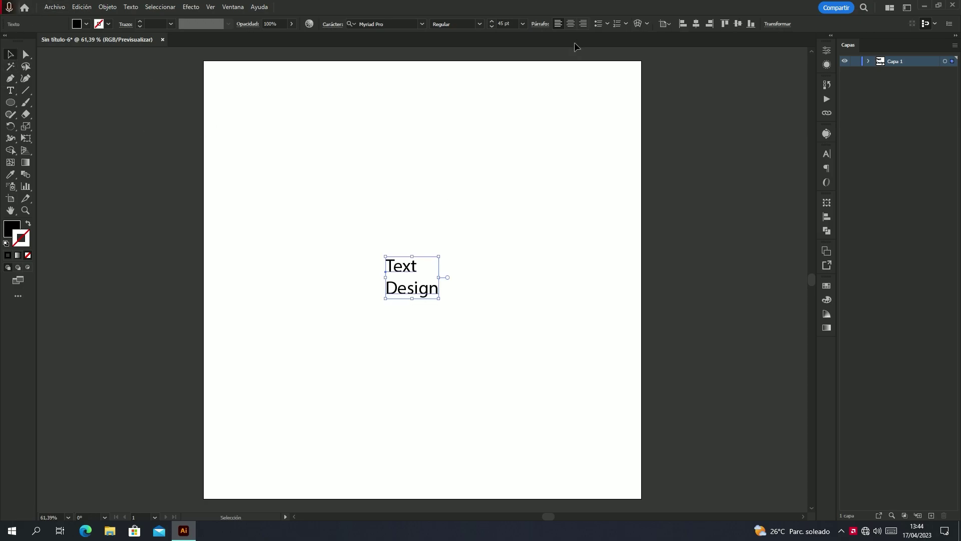
left_click(570, 24)
left_click_drag(411, 300, 483, 334)
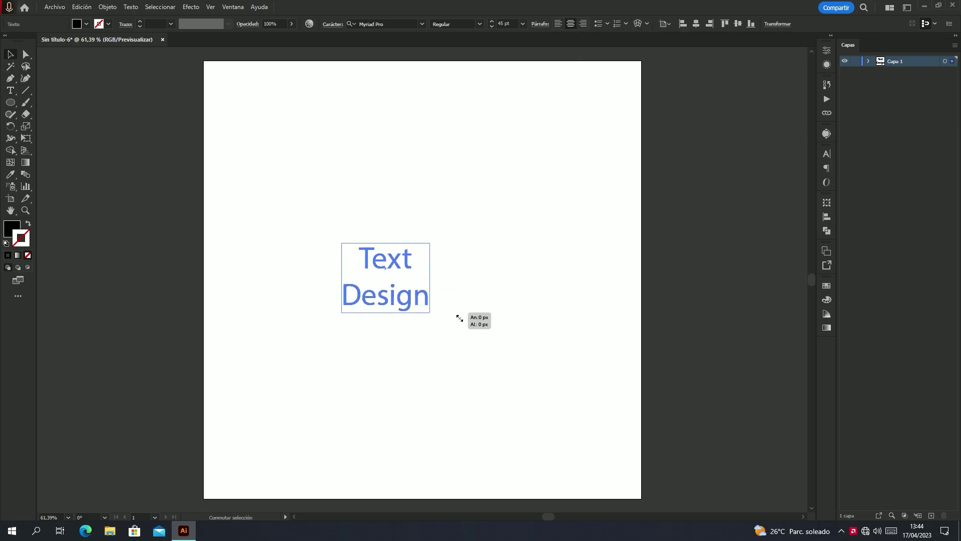
Set the Text Design lettering in the Evil Empire font.
left_click(422, 24)
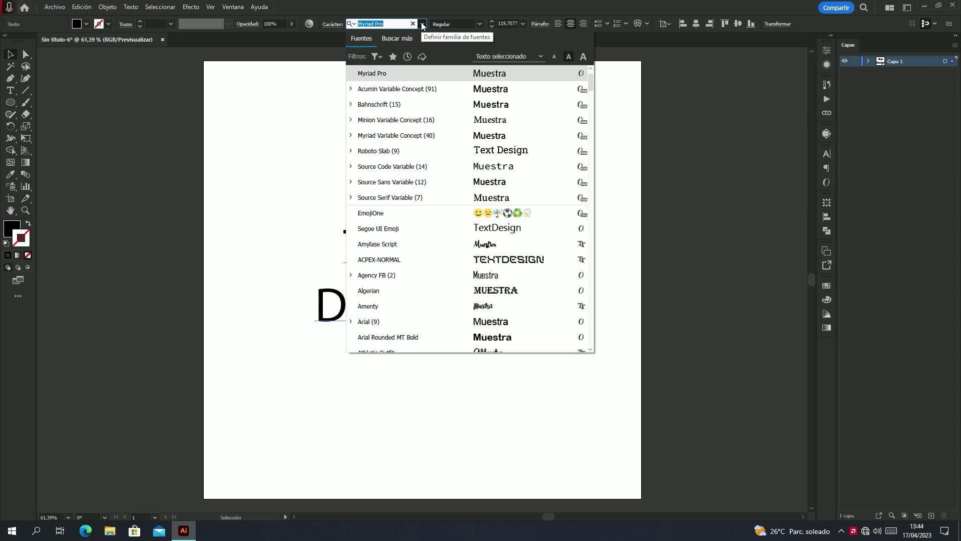
type("evill")
key("BackSpace")
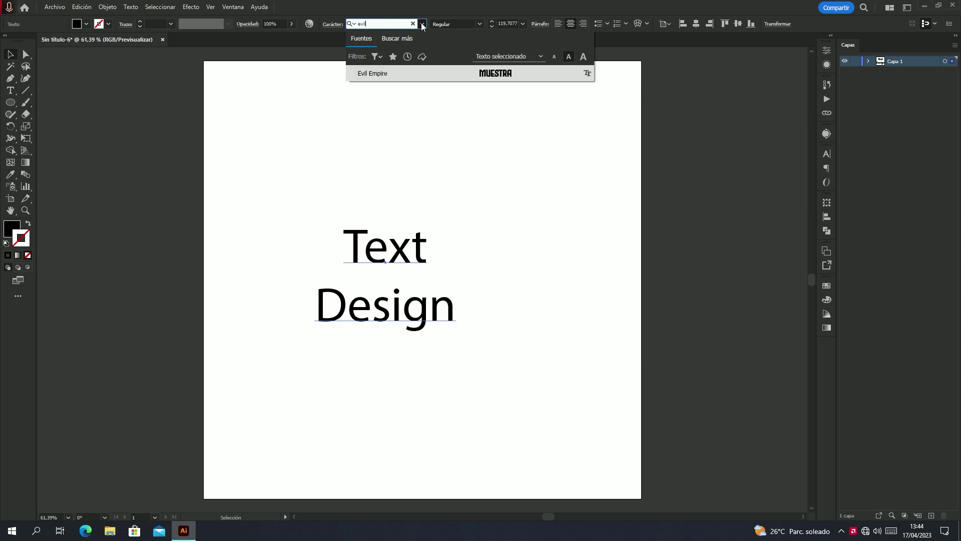
key("Return")
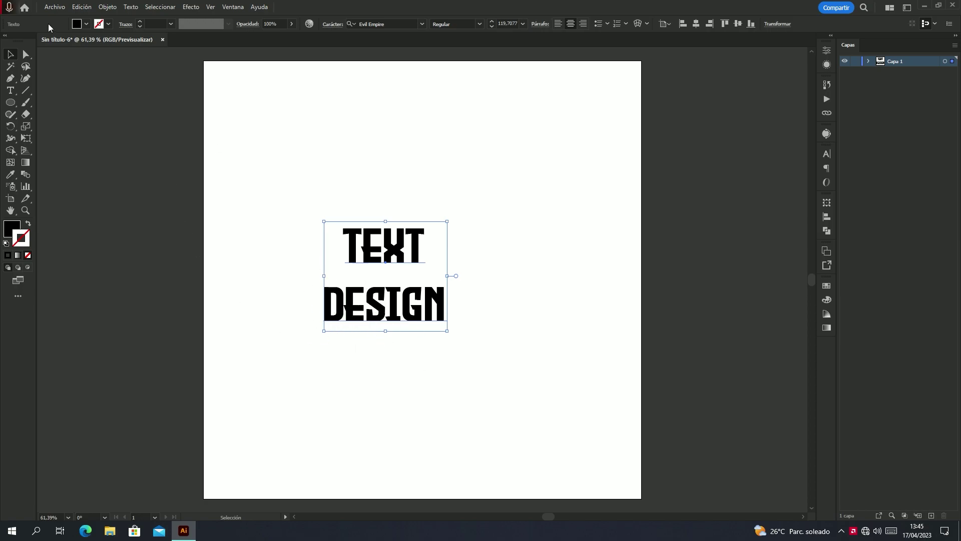
Expand the lettering into outlined shapes and move it beside the artboard.
left_click(108, 7)
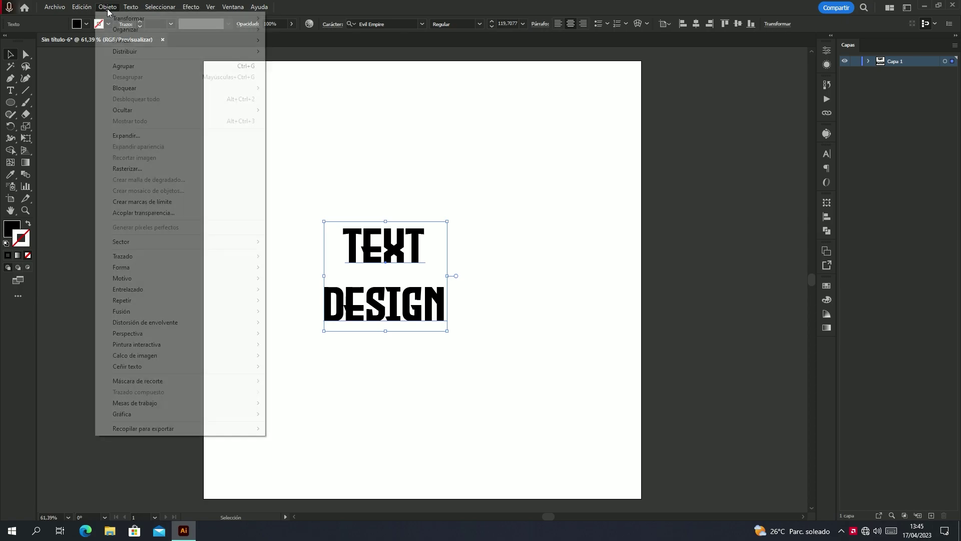
left_click(142, 136)
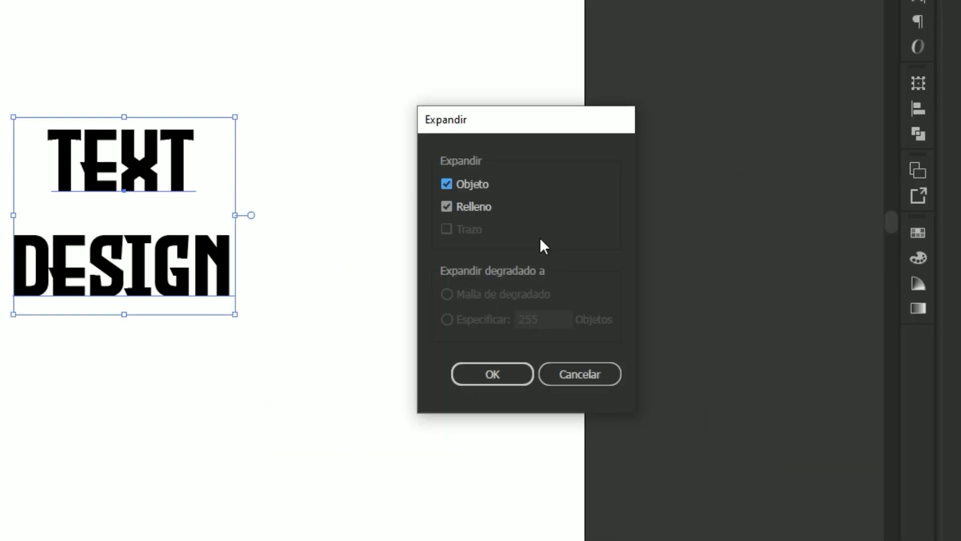
left_click(485, 382)
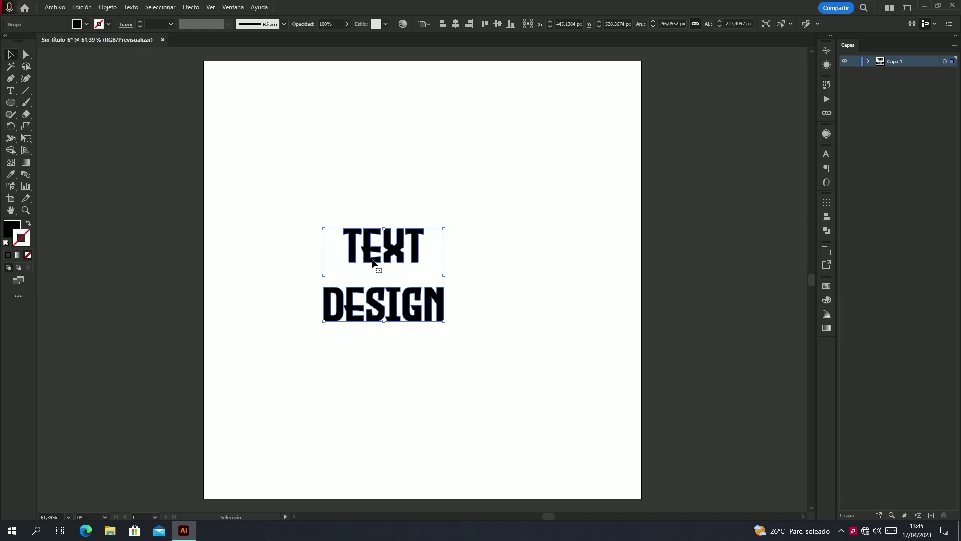
left_click_drag(371, 260, 99, 212)
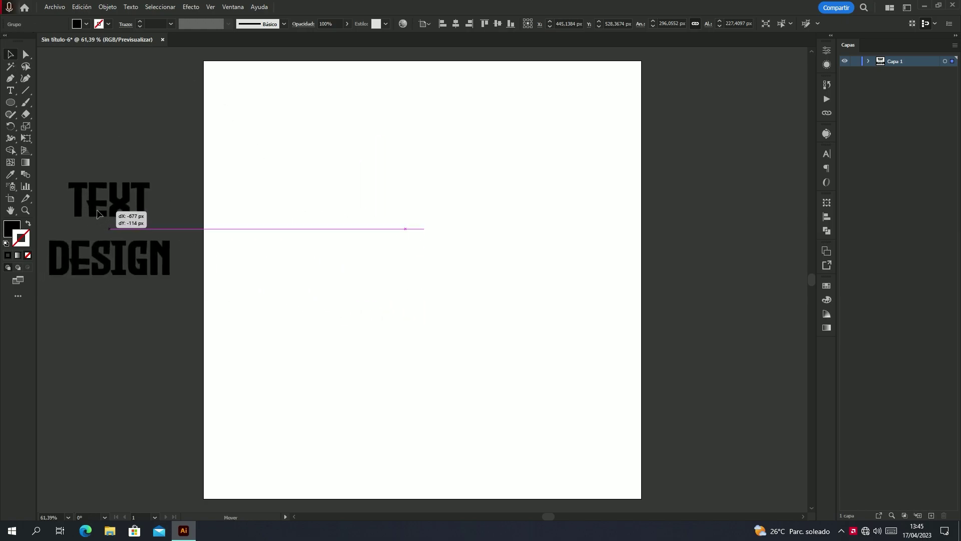
left_click(150, 385)
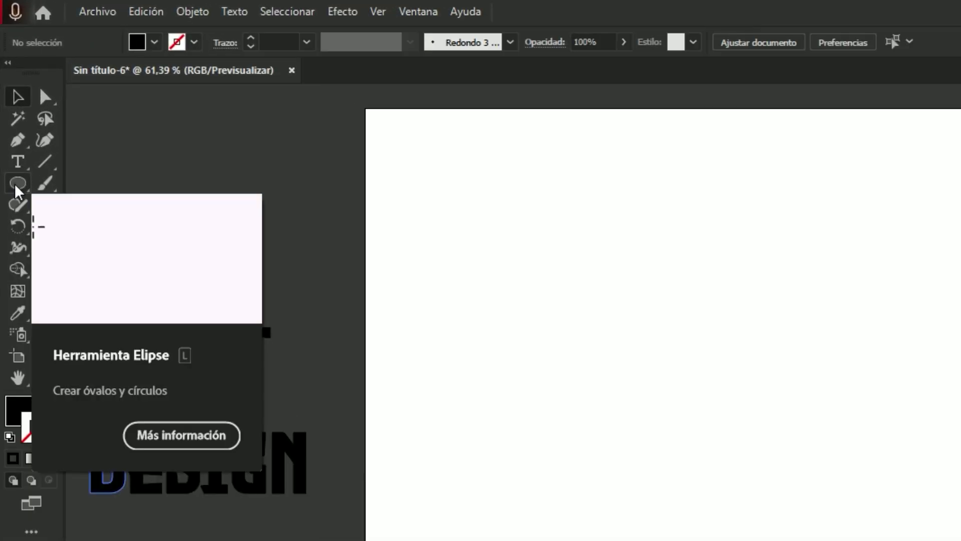
Draw an 873 × 873 px circle centred on the artboard as an unfilled 1 pt outline.
left_click(10, 105)
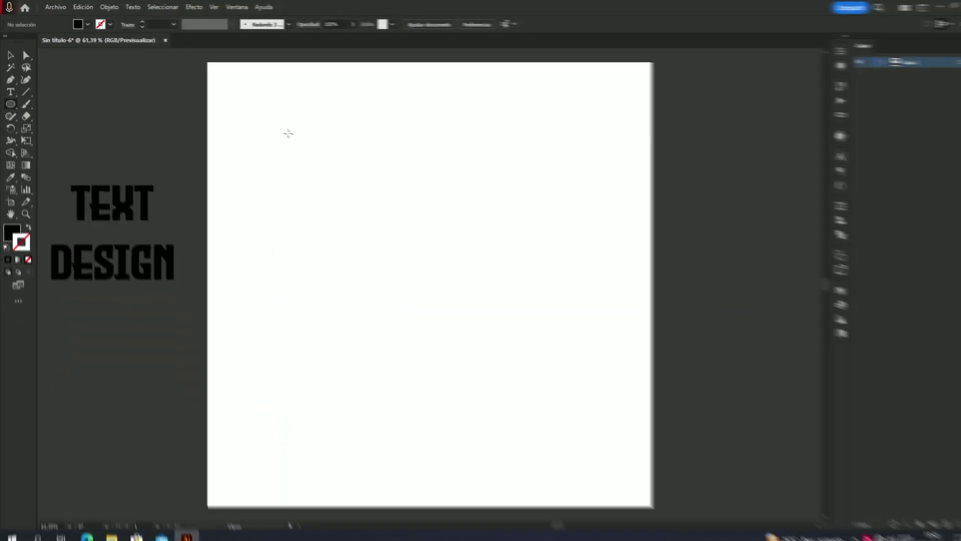
mouse_move(249, 113)
left_mouse_down()
mouse_move(546, 390)
mouse_move(603, 429)
left_mouse_up()
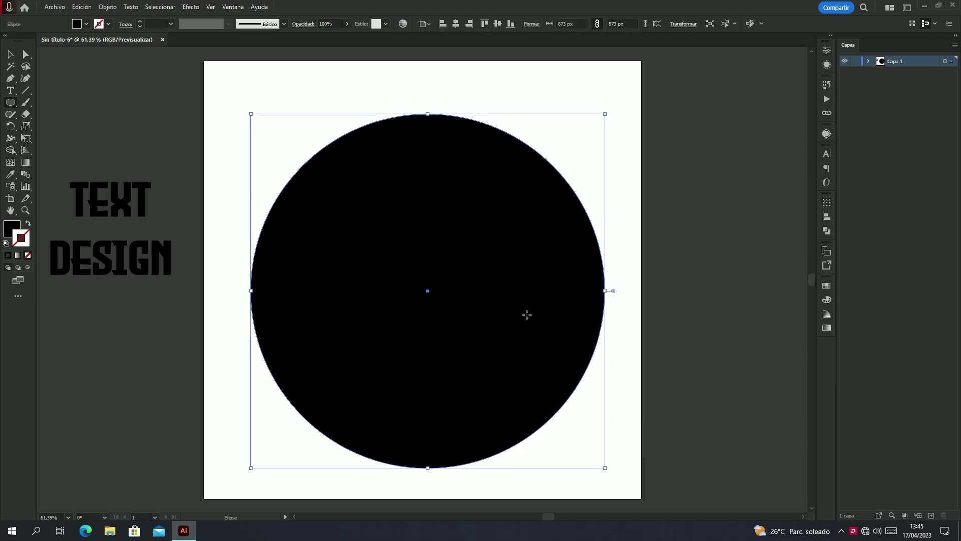
left_click(455, 22)
left_click(498, 23)
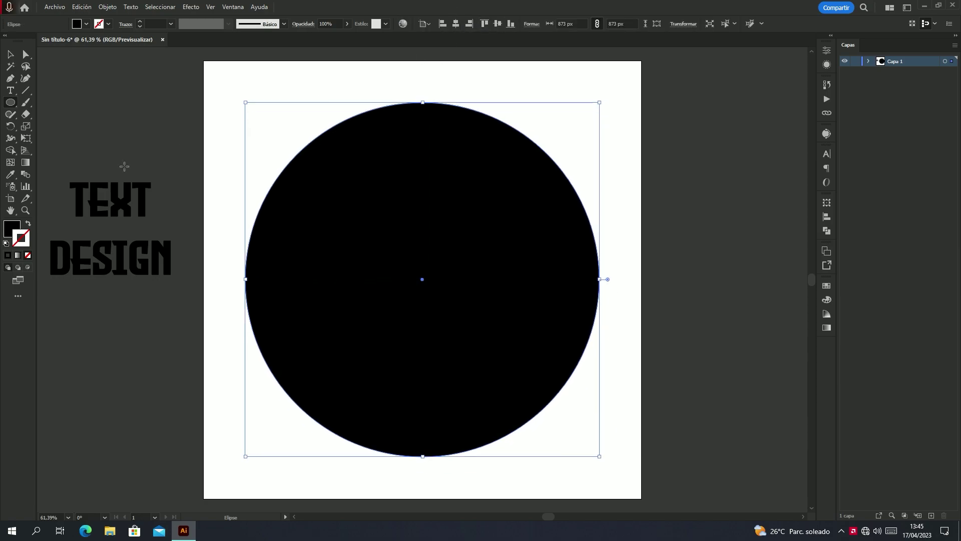
left_click(11, 235)
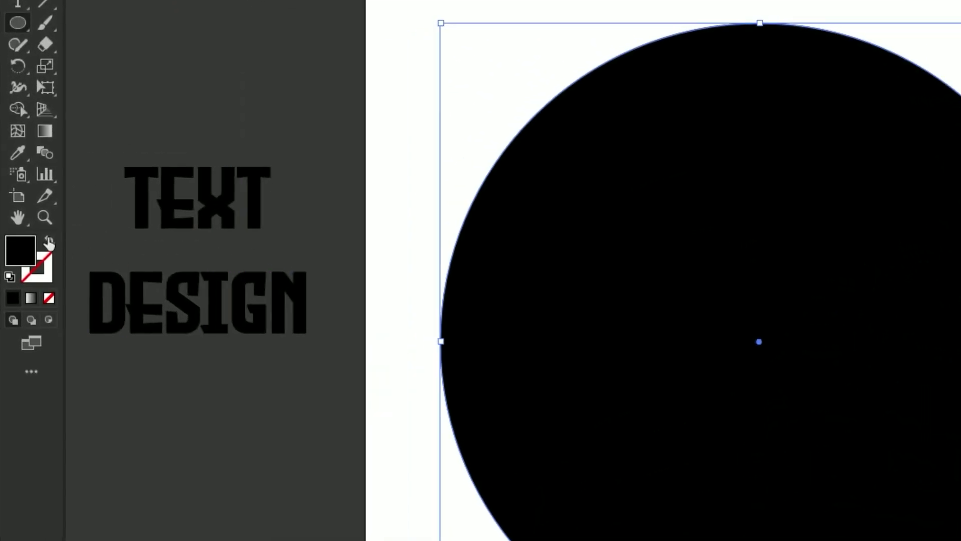
left_click(53, 241)
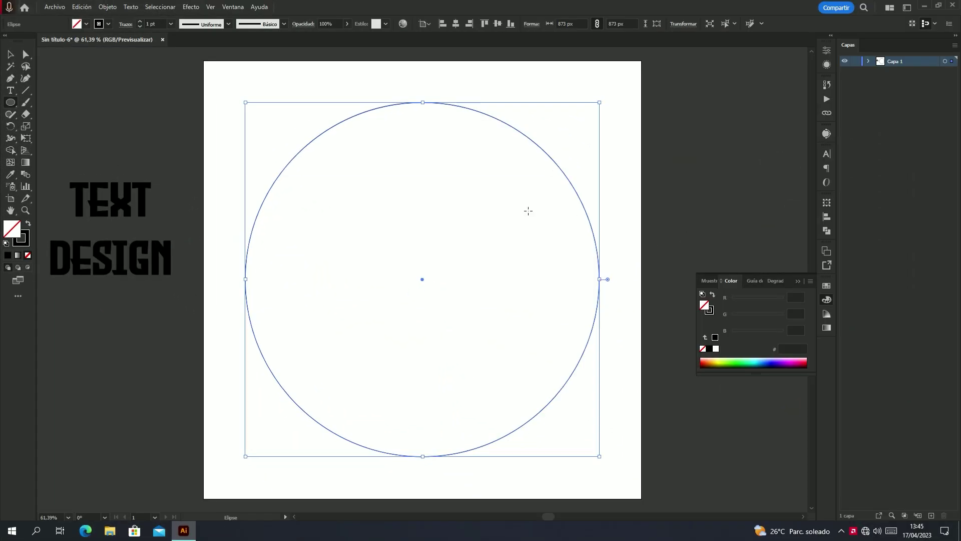
left_click(799, 282)
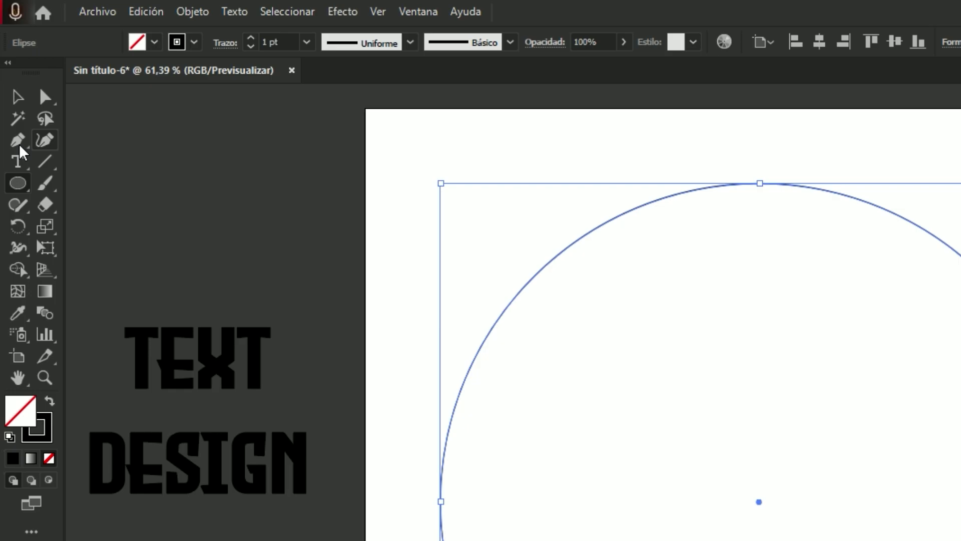
Draw a three-point wavy curve across the circle, tilt it slightly, and centre it.
left_click(44, 142)
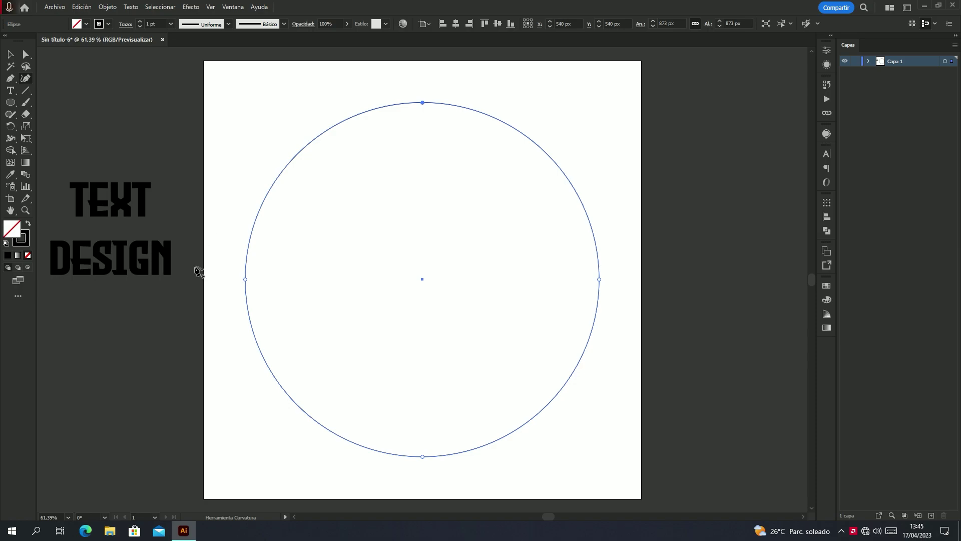
left_click(195, 266)
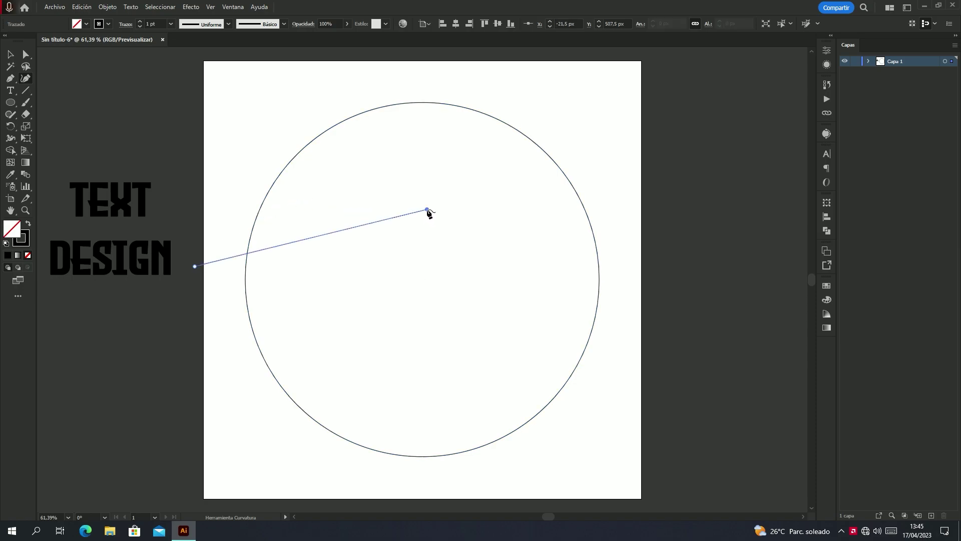
left_click(475, 234)
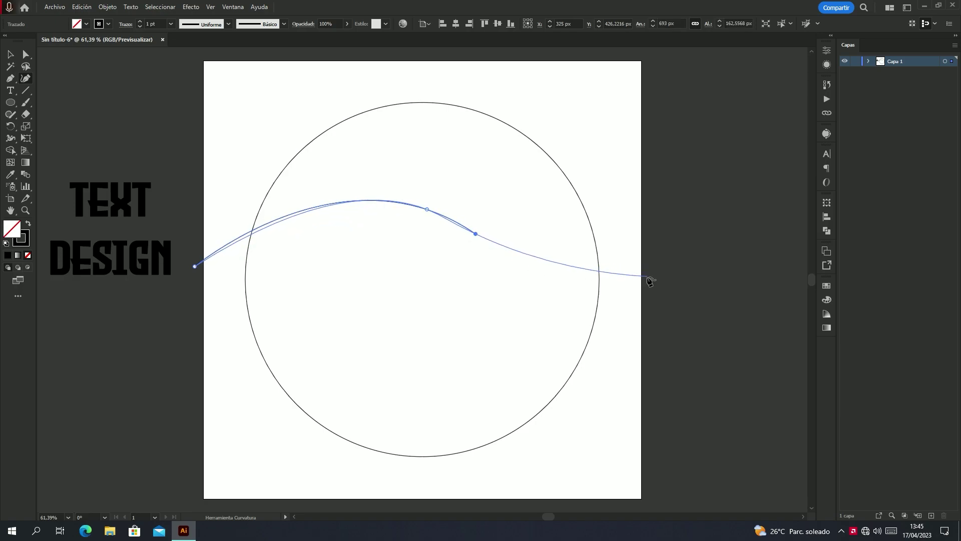
left_click(648, 276)
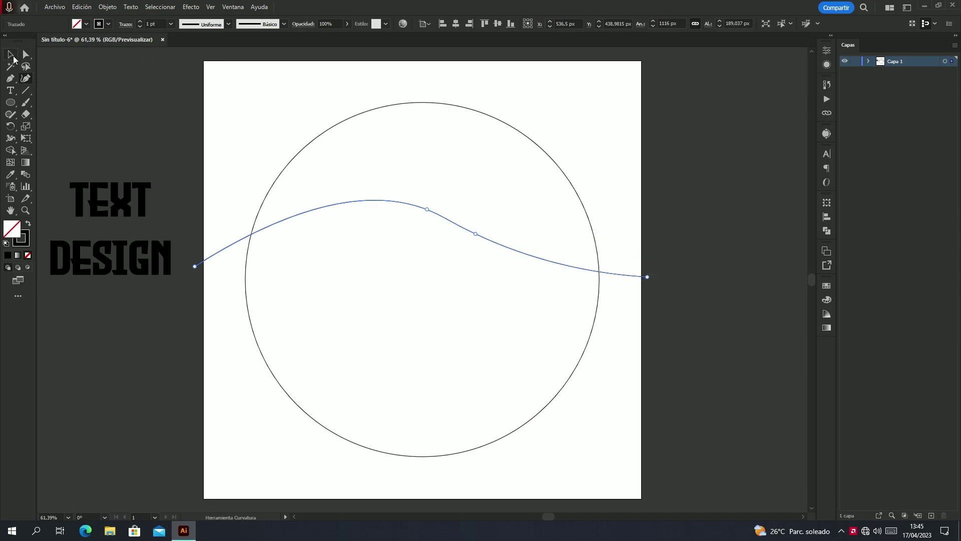
left_click(13, 58)
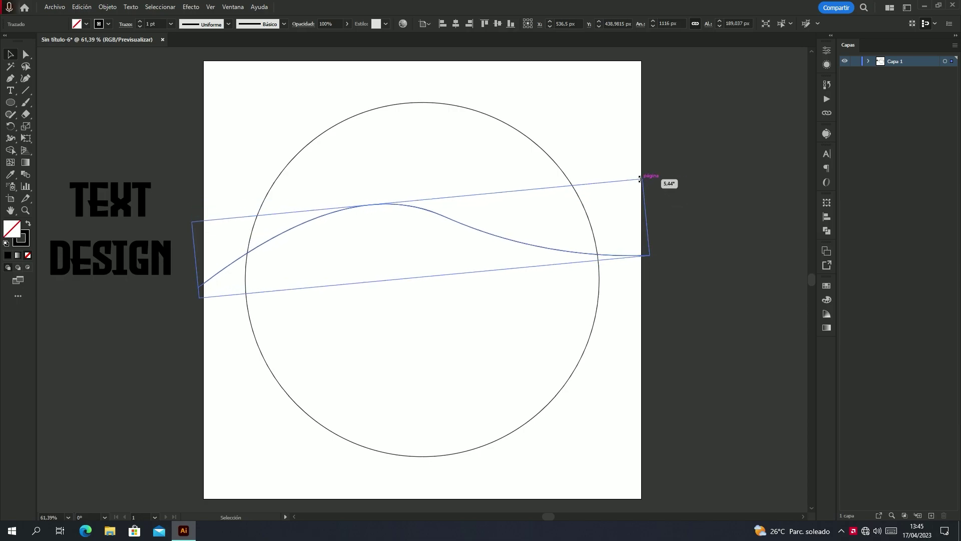
left_click_drag(652, 198, 643, 177)
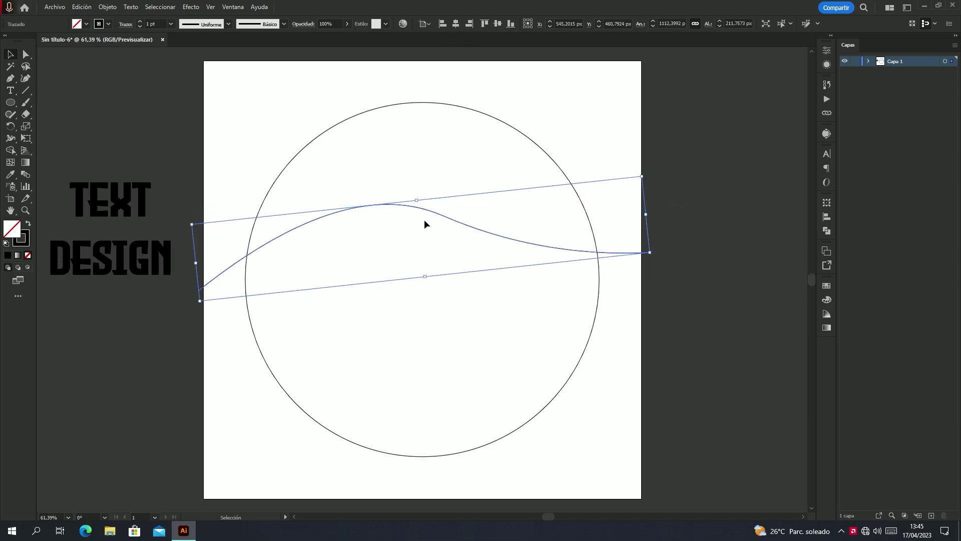
left_click(456, 24)
left_click(498, 23)
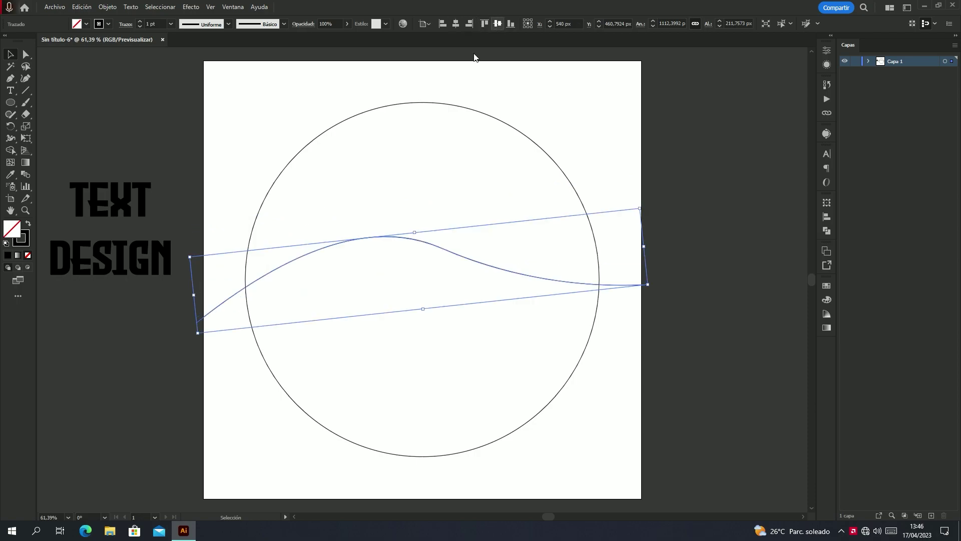
left_click_drag(442, 251, 446, 241)
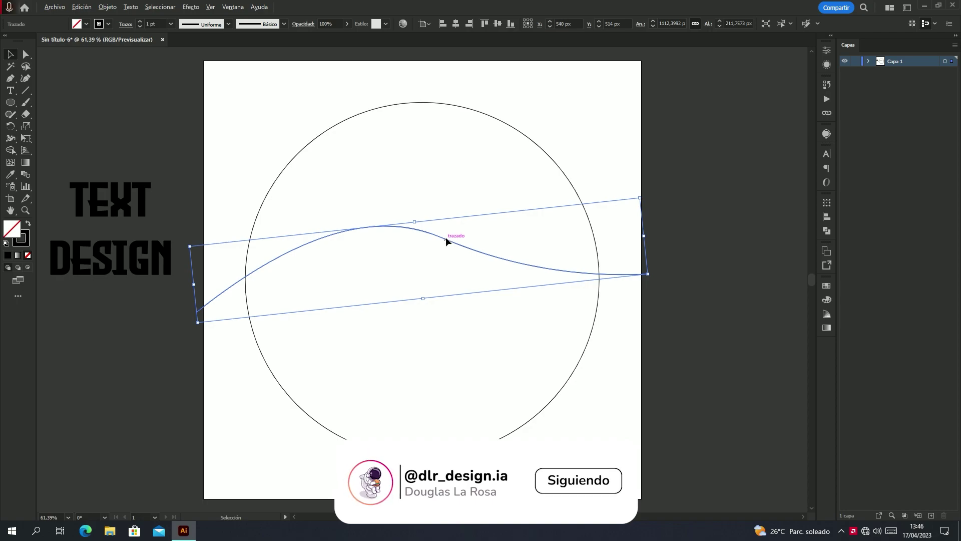
Alt-drag a copy of the curve just below, then move both lower and tilt slightly.
left_click_drag(447, 241, 443, 257)
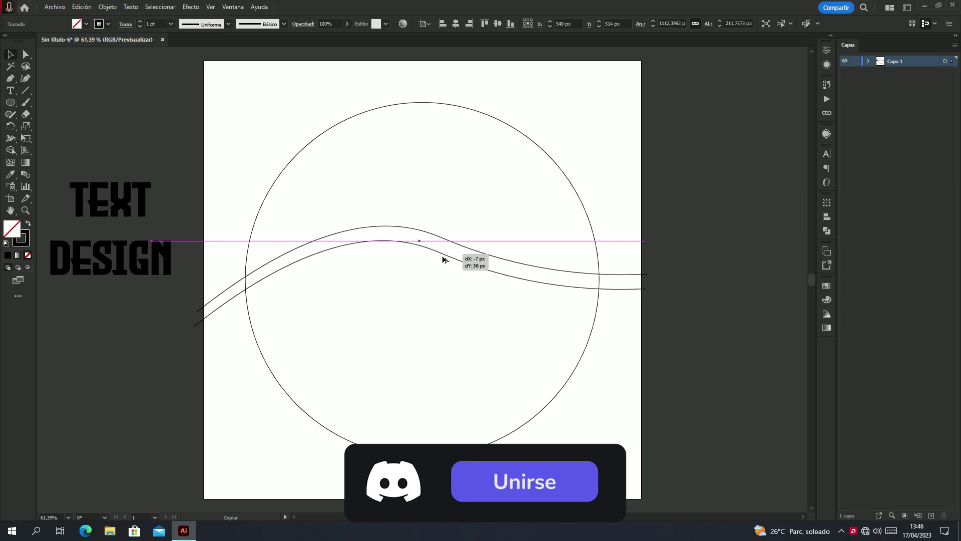
left_click_drag(444, 256, 444, 259)
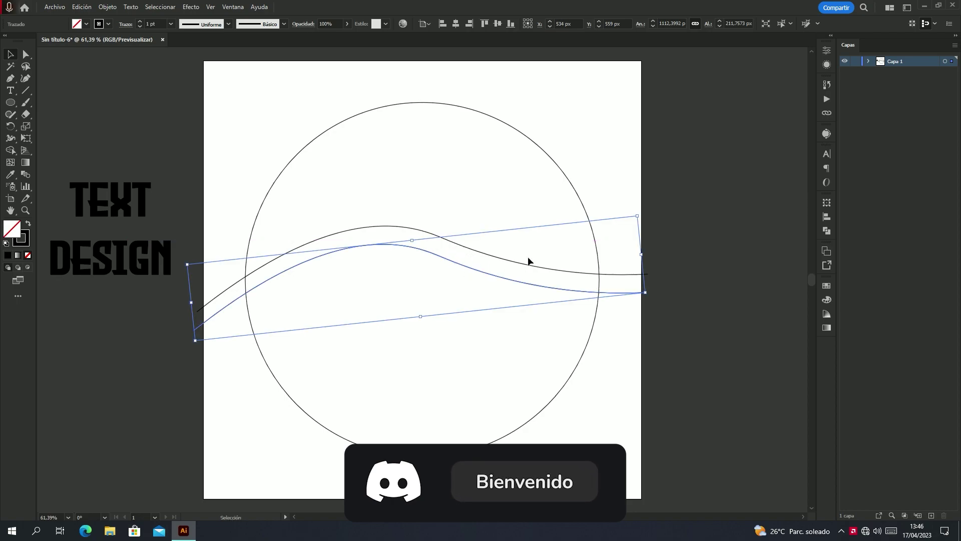
left_click(620, 275, "shift")
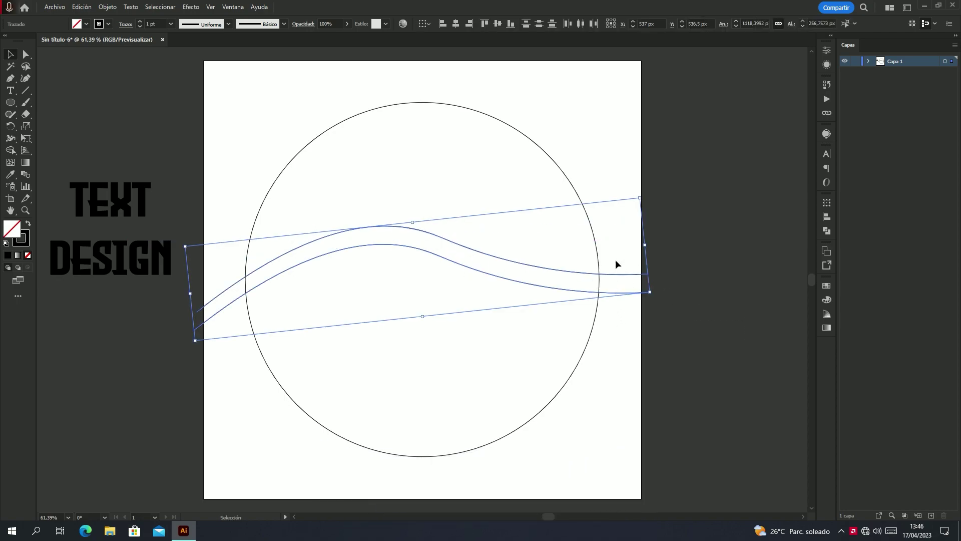
key("Down")
key("Down")
key("Down")
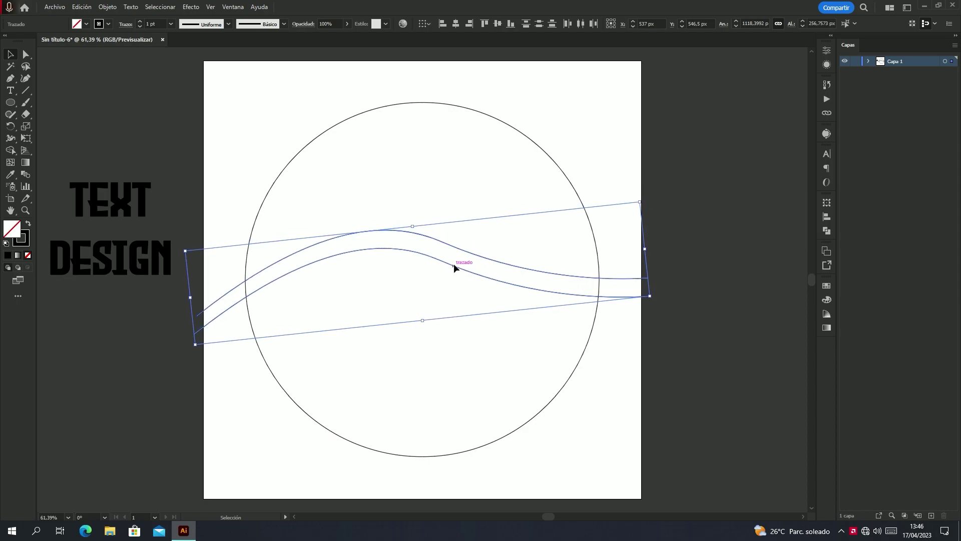
left_click_drag(455, 271, 457, 286)
left_click_drag(646, 218, 637, 210)
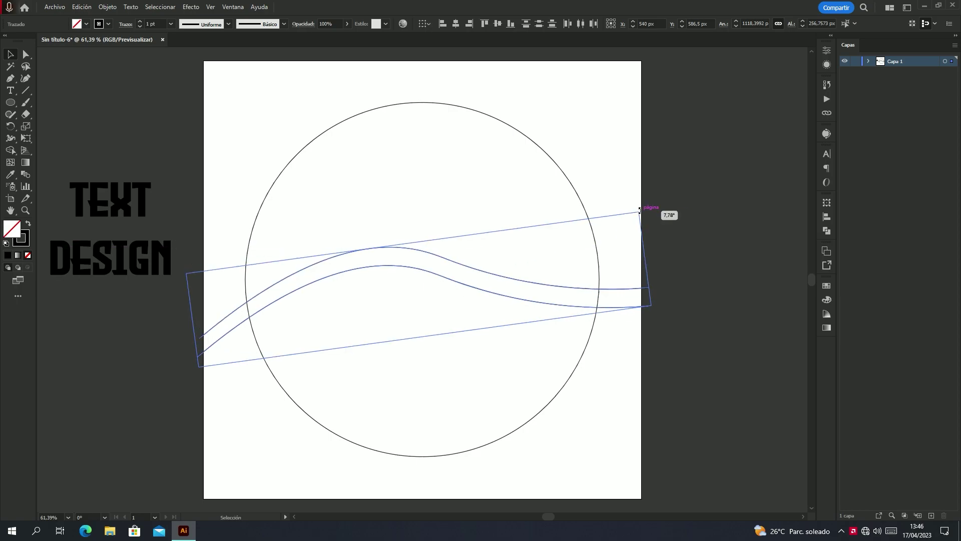
left_click(729, 188)
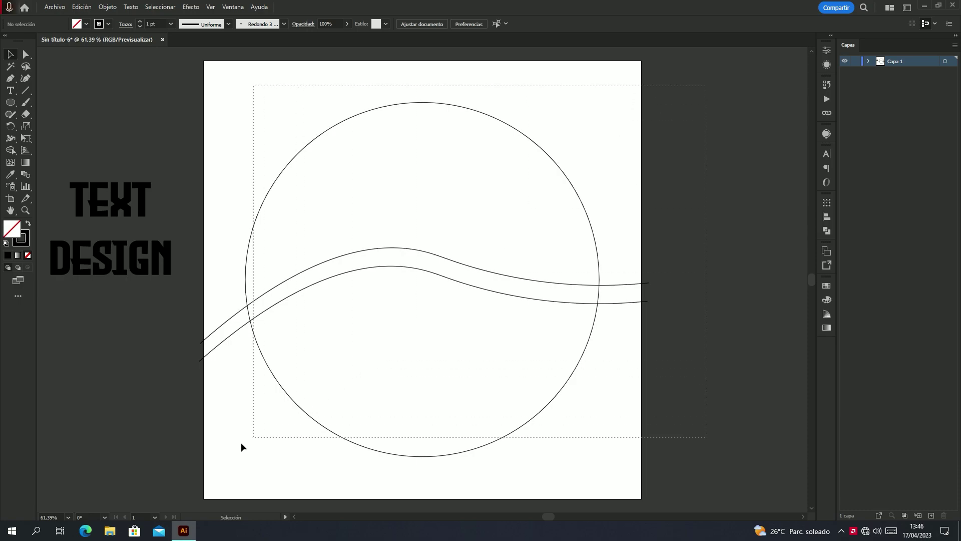
Select the circle and both curves and apply Pathfinder Divide.
left_click_drag(659, 106, 187, 476)
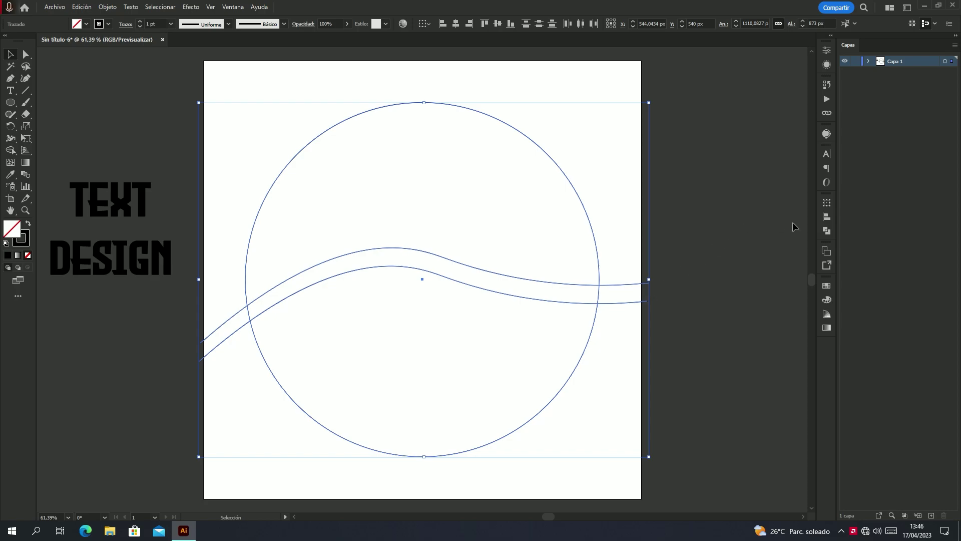
left_click(826, 230)
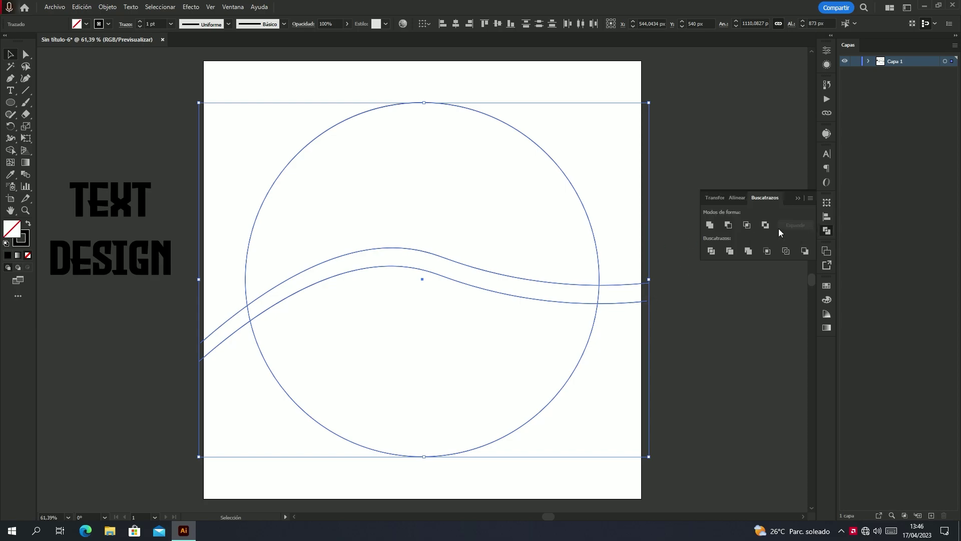
left_click(826, 231)
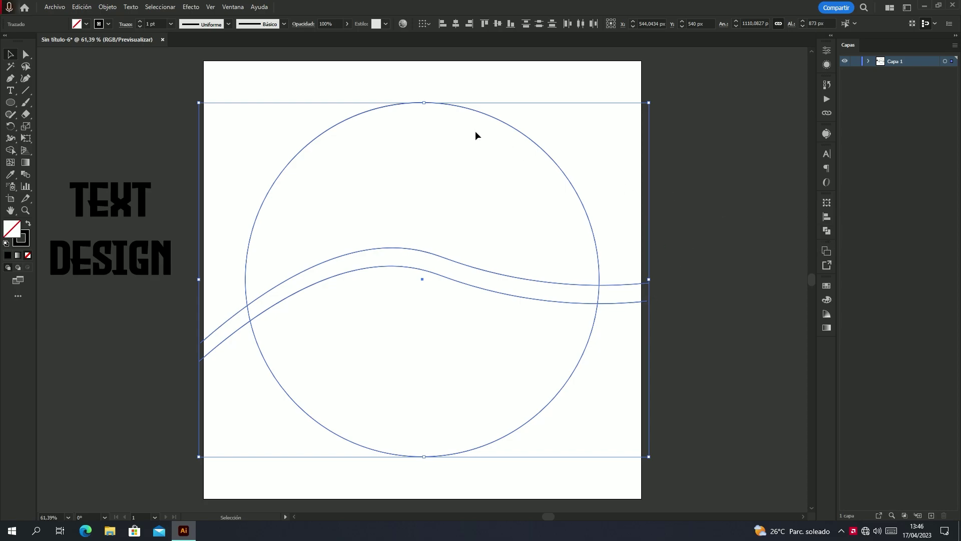
left_click(233, 9)
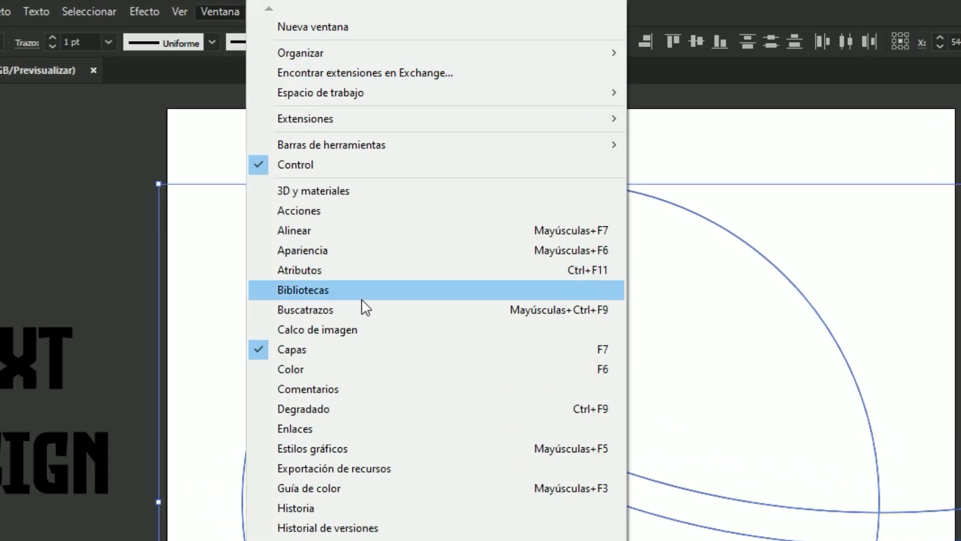
left_click(357, 312)
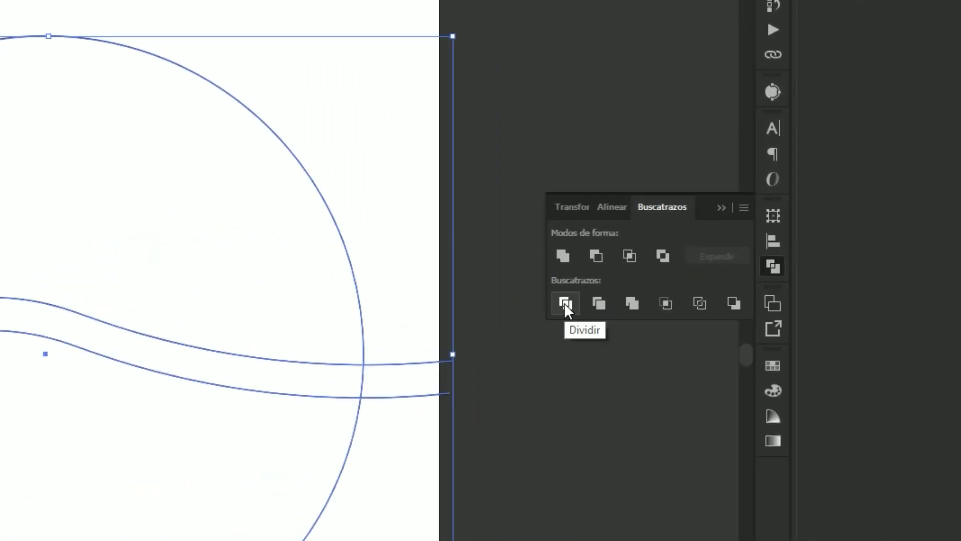
left_click(564, 303)
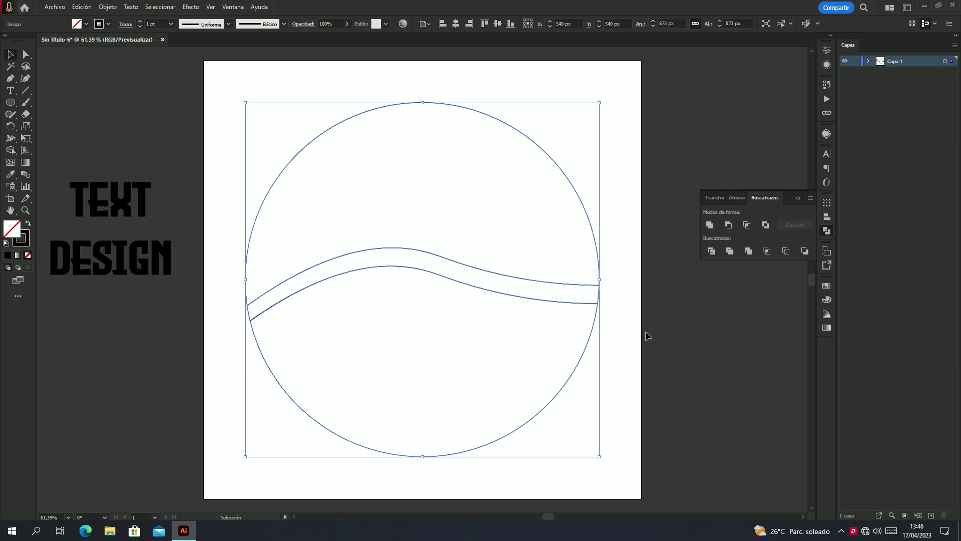
left_click(708, 352)
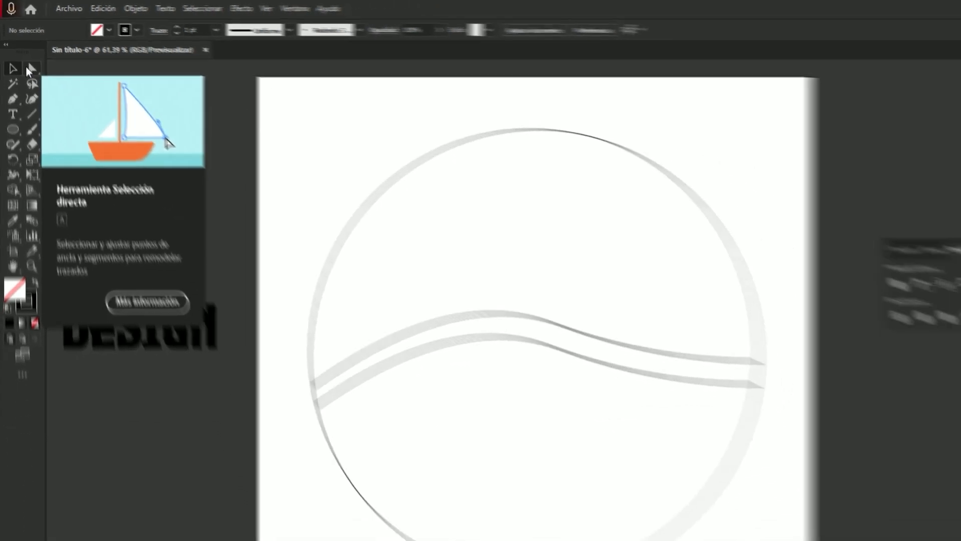
Delete the wavy band piece between the curves using Direct Selection.
left_click(21, 53)
scroll(603, 303, "up", 3)
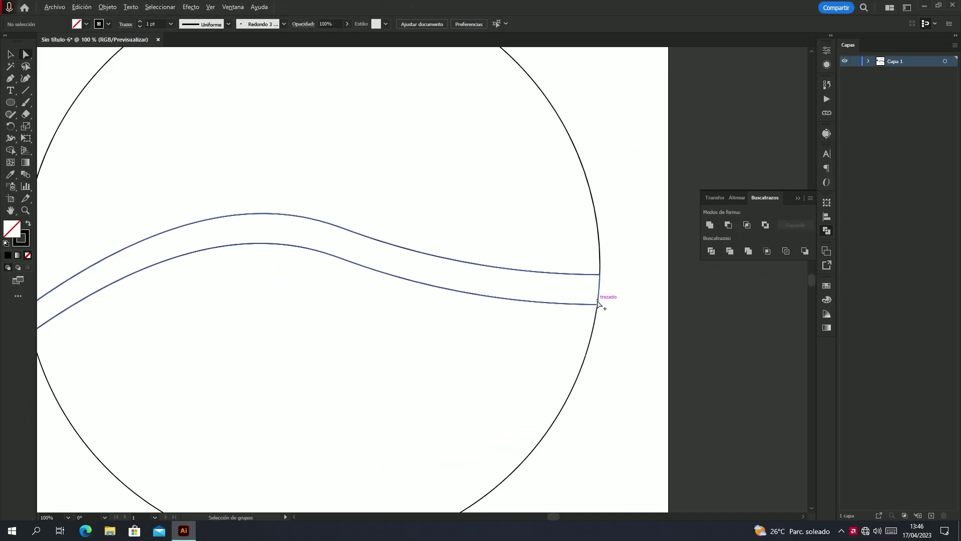
left_click_drag(634, 292, 594, 281)
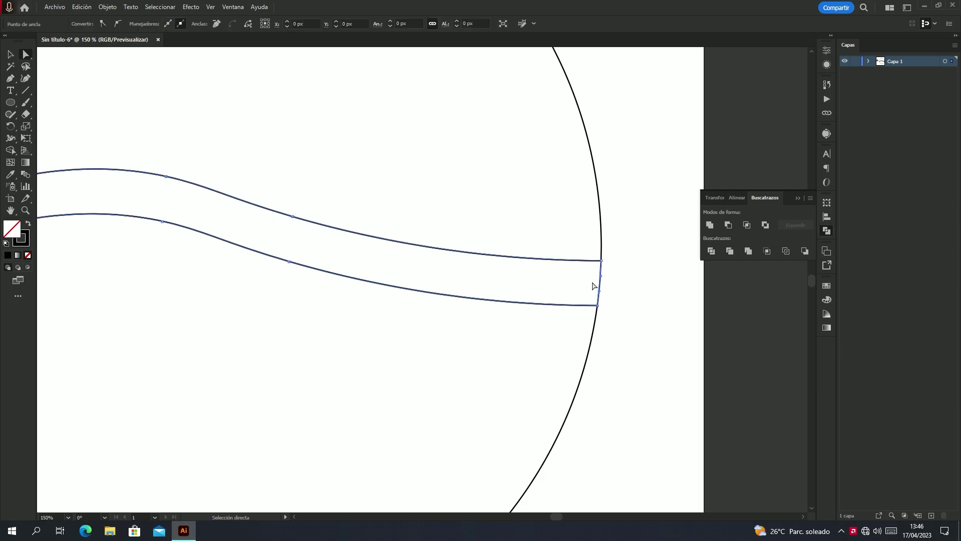
scroll(654, 309, "down", 2)
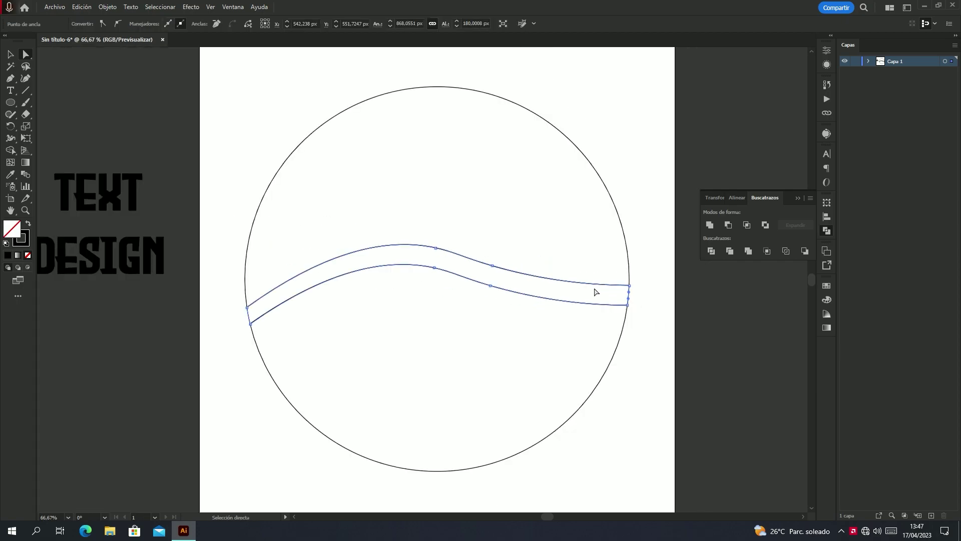
left_click(595, 292)
key("Delete")
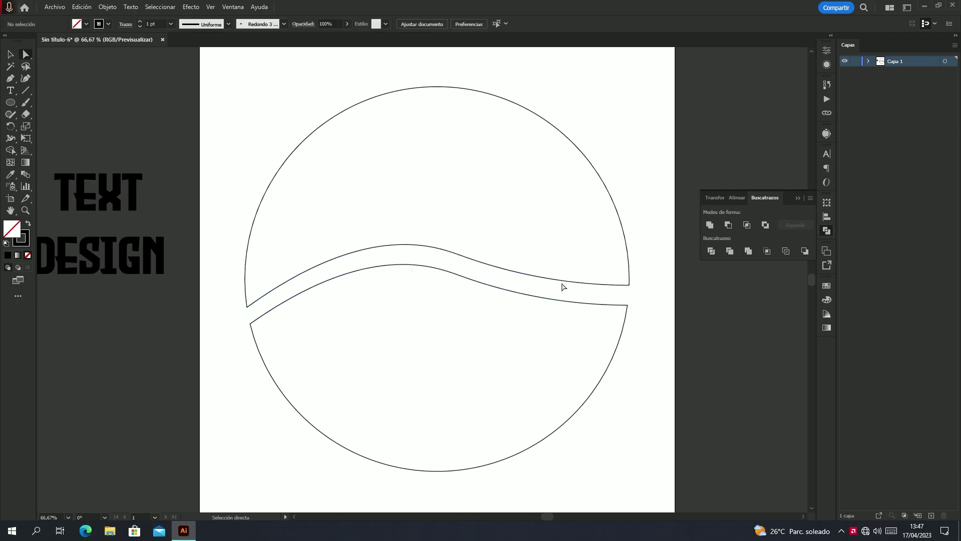
Zoom out and select the TEXT lettering outlines.
scroll(555, 286, "down", 1)
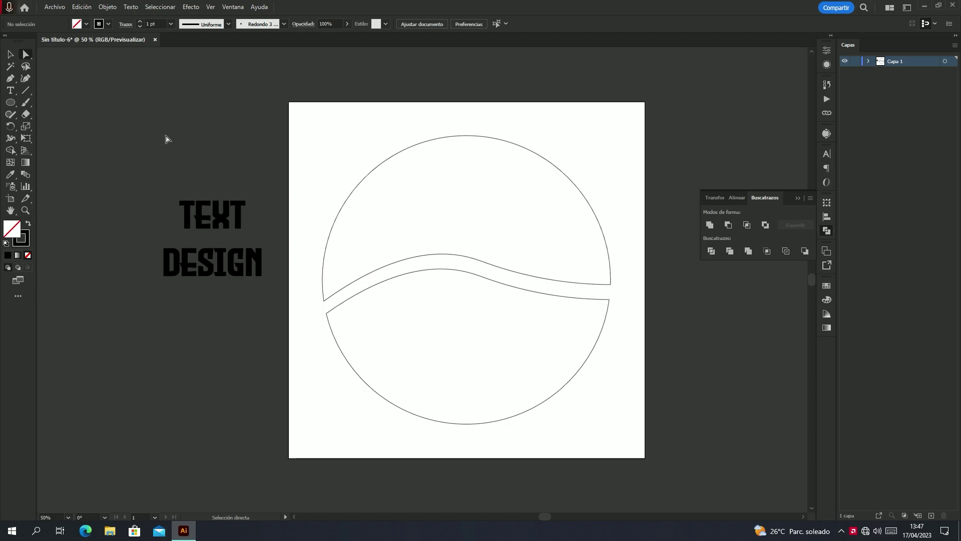
left_click_drag(147, 156, 270, 224)
left_click_drag(279, 239, 279, 239)
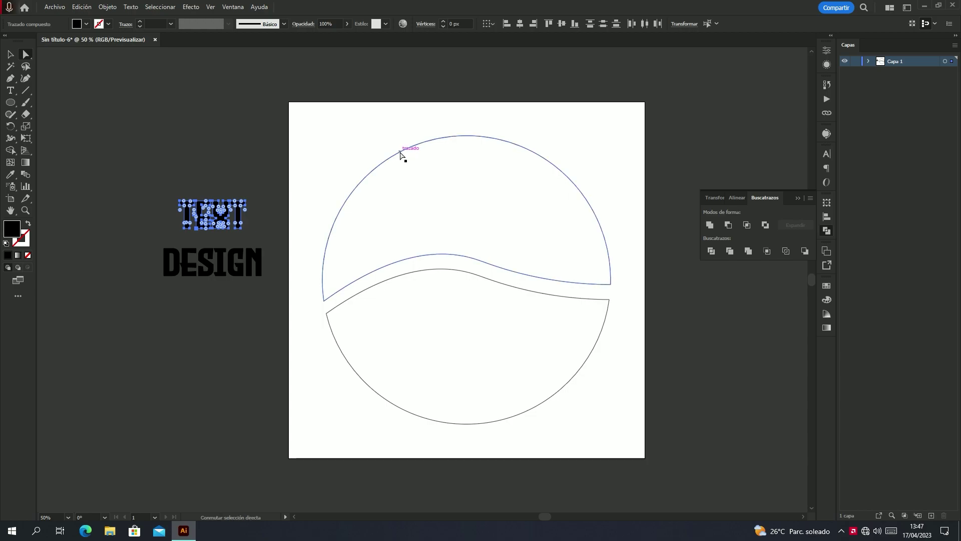
Warp TEXT into the upper circle piece with Envelope Distort Make with Top Object.
left_click(403, 153)
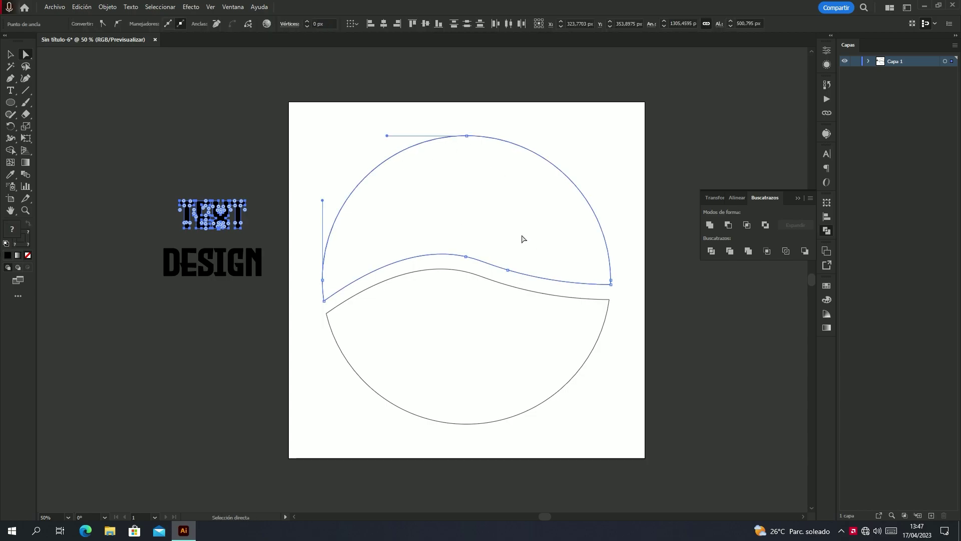
left_click(107, 7)
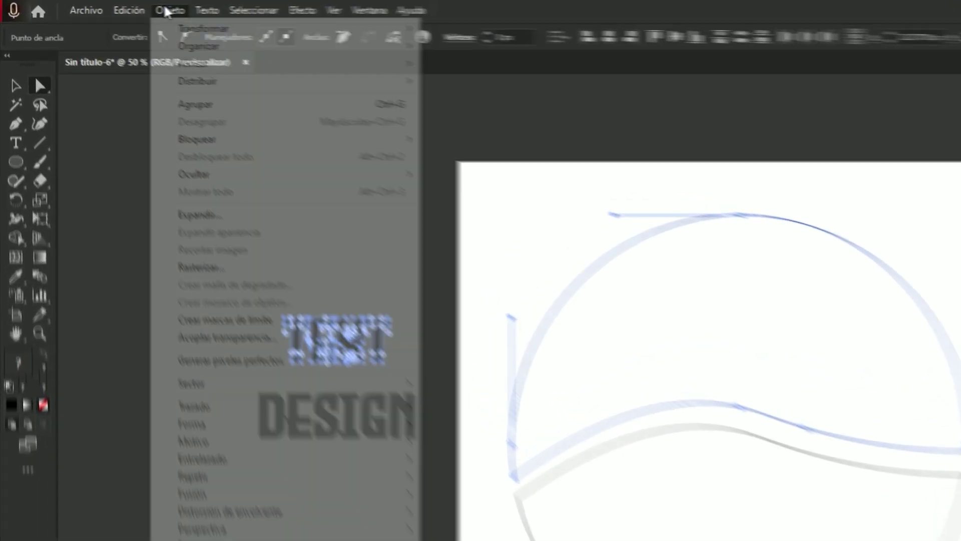
mouse_move(301, 251)
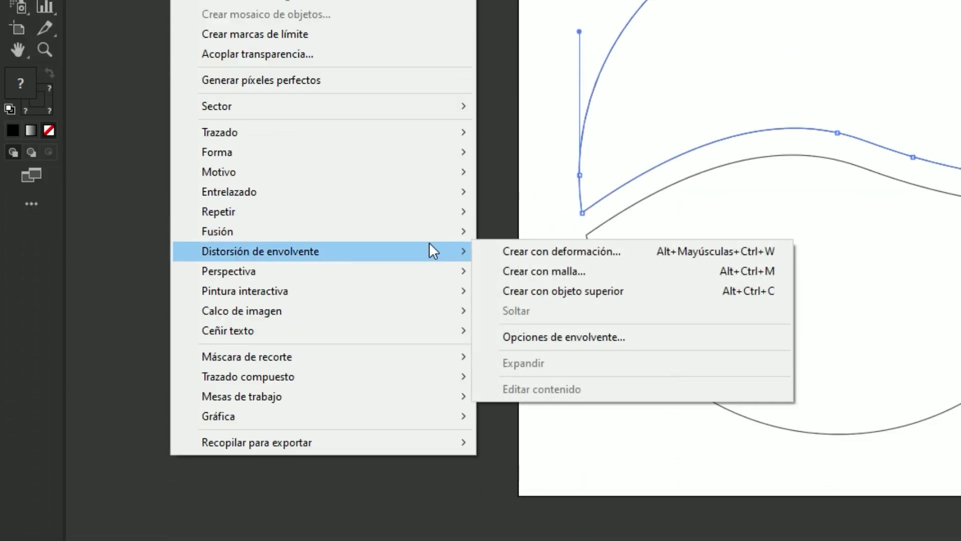
left_click(633, 292)
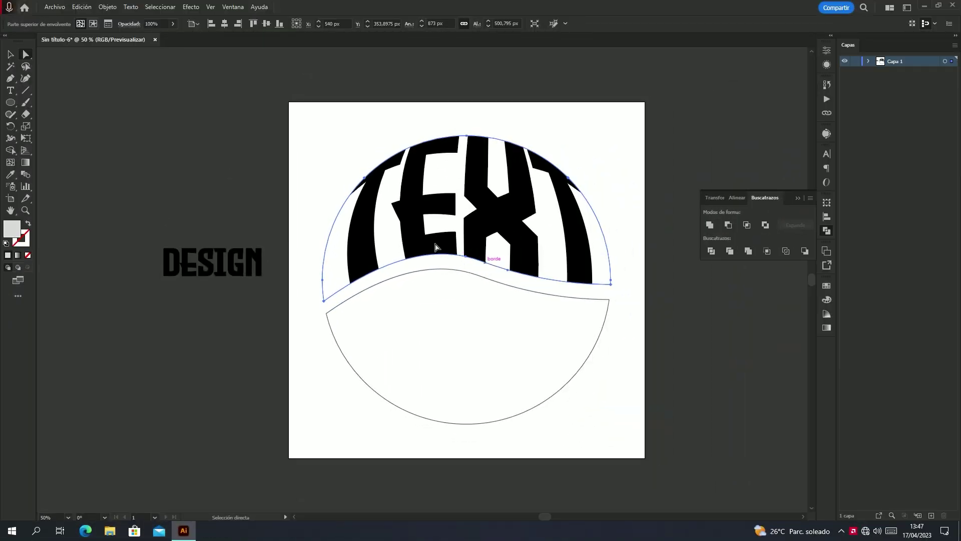
left_click(250, 391)
Warp DESIGN into the lower circle piece, then select both warped words.
left_click_drag(125, 319, 281, 228)
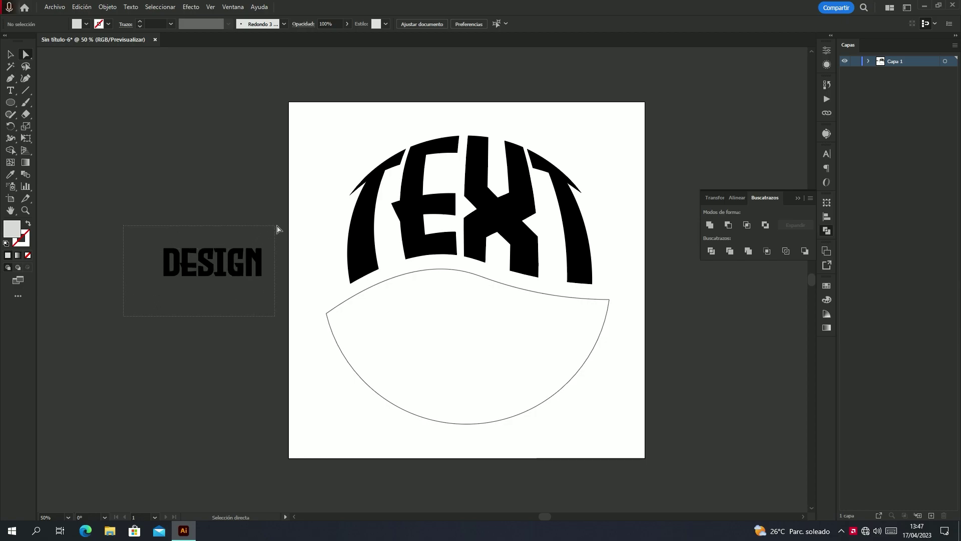
left_click(359, 377)
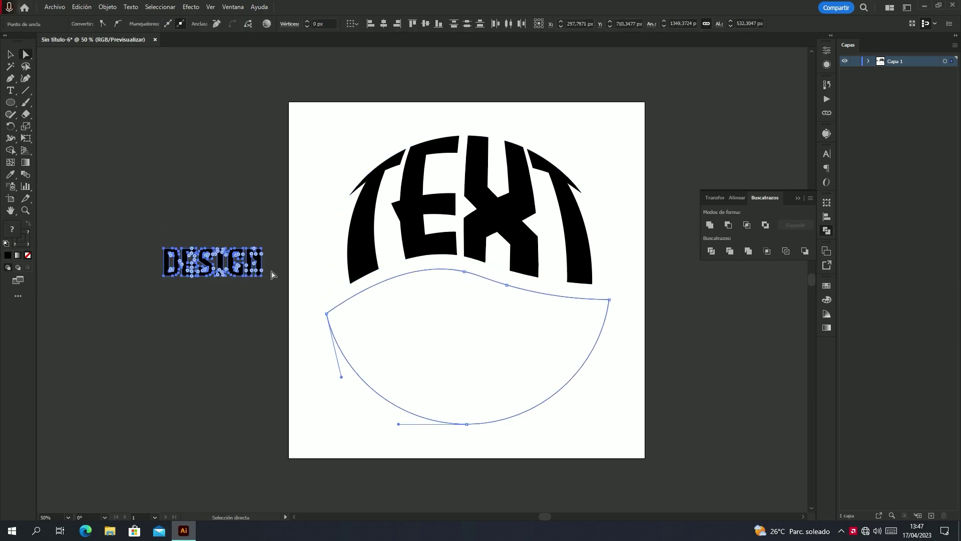
left_click(107, 7)
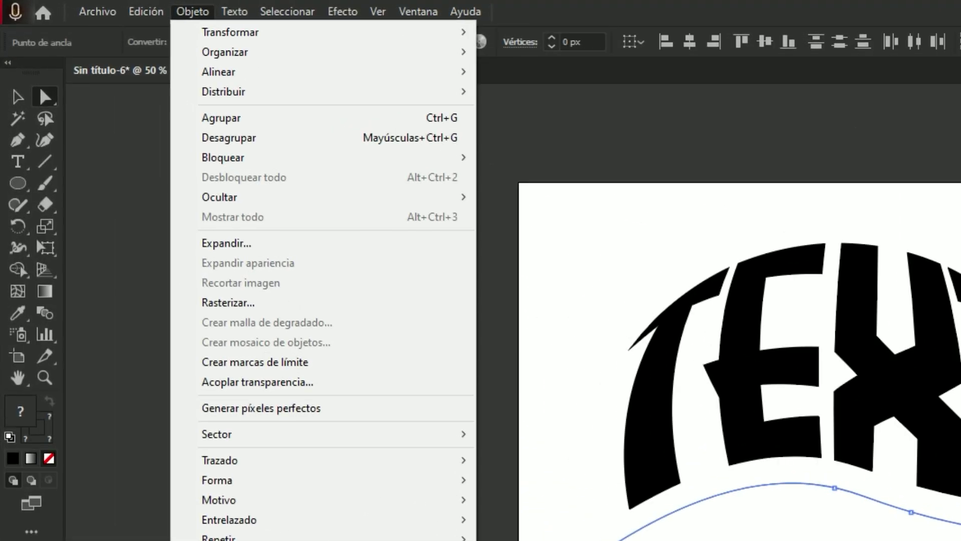
mouse_move(260, 251)
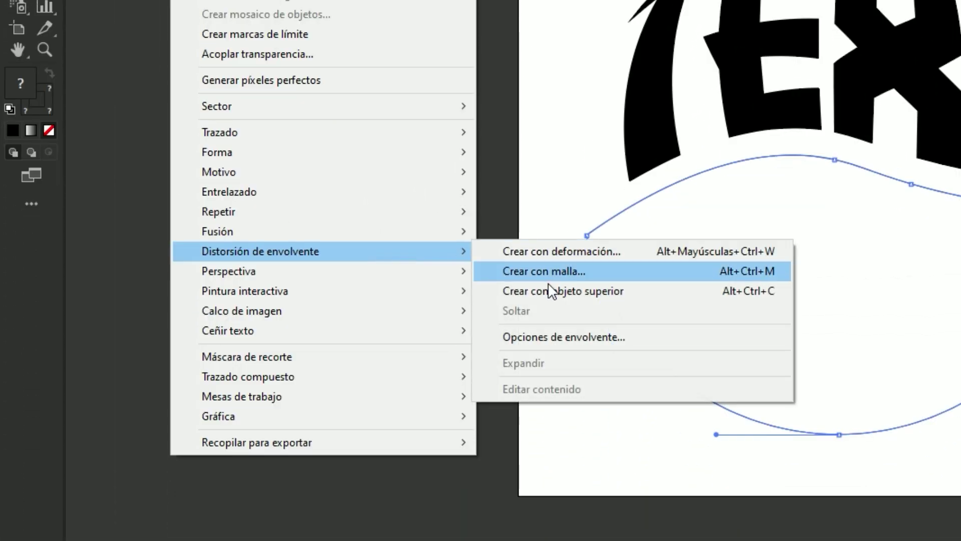
left_click(577, 288)
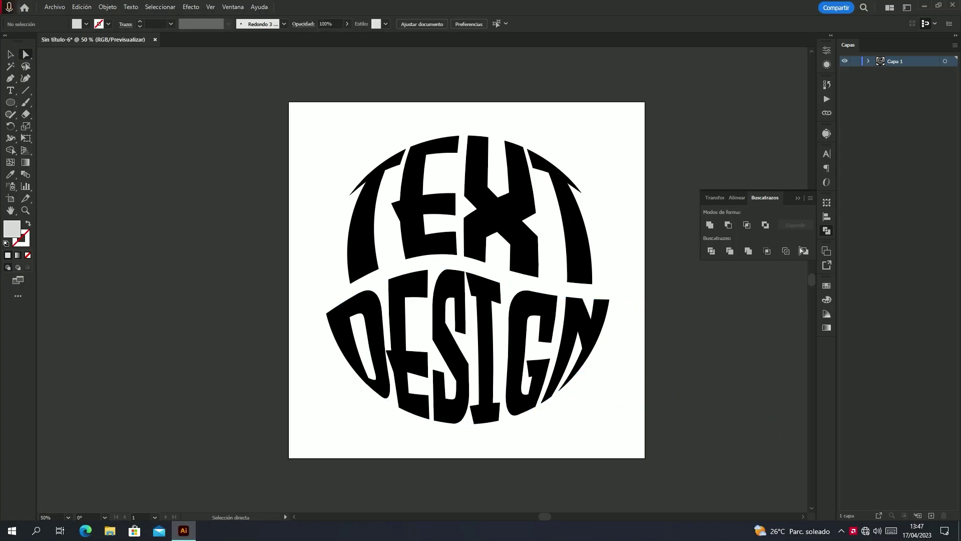
left_click(800, 202)
left_click_drag(690, 60, 248, 465)
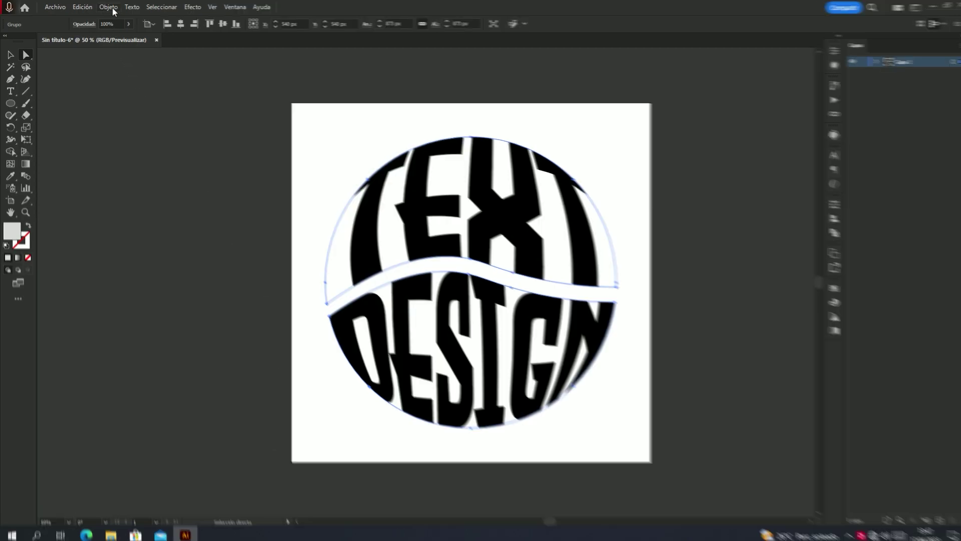
Expand both warped words into plain paths and reveal their group in Capa 1.
left_click(108, 7)
left_click(260, 246)
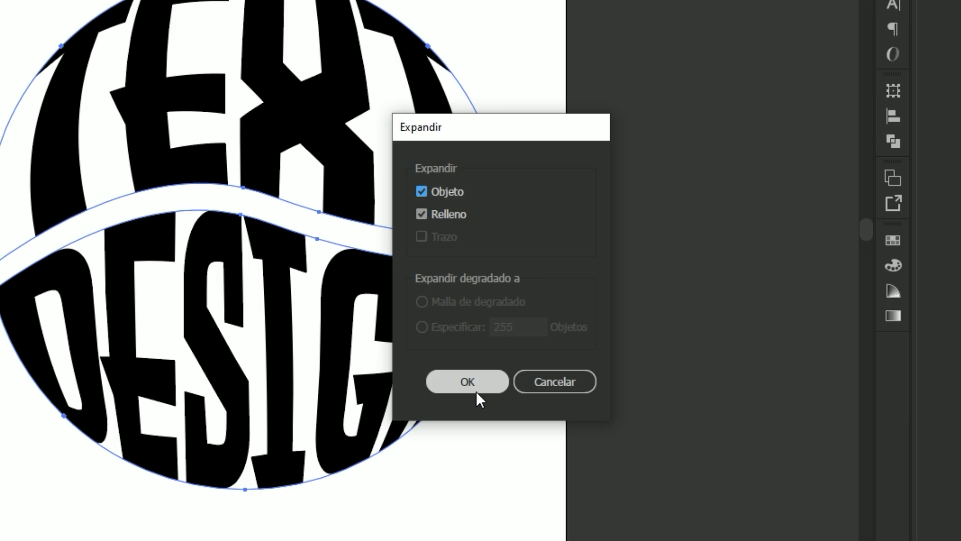
left_click(473, 390)
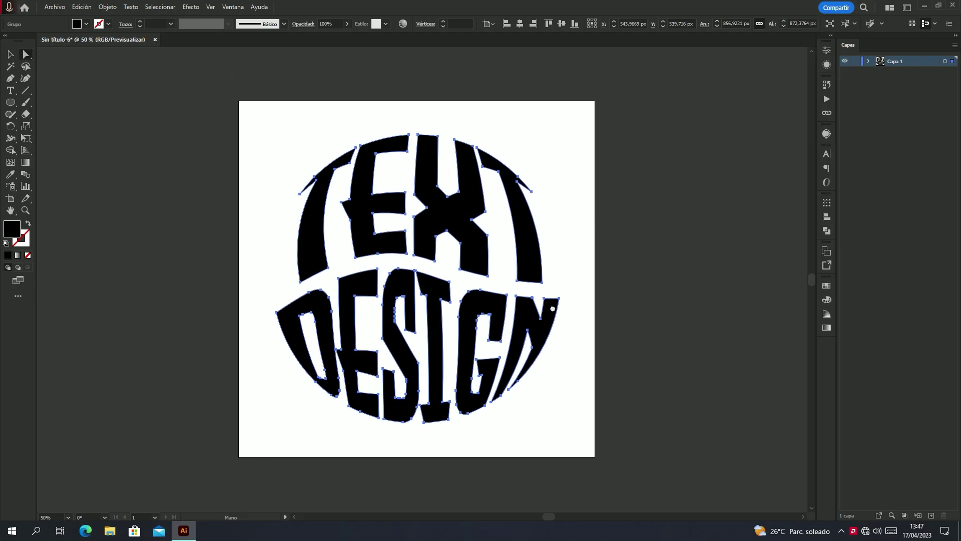
left_click(609, 352)
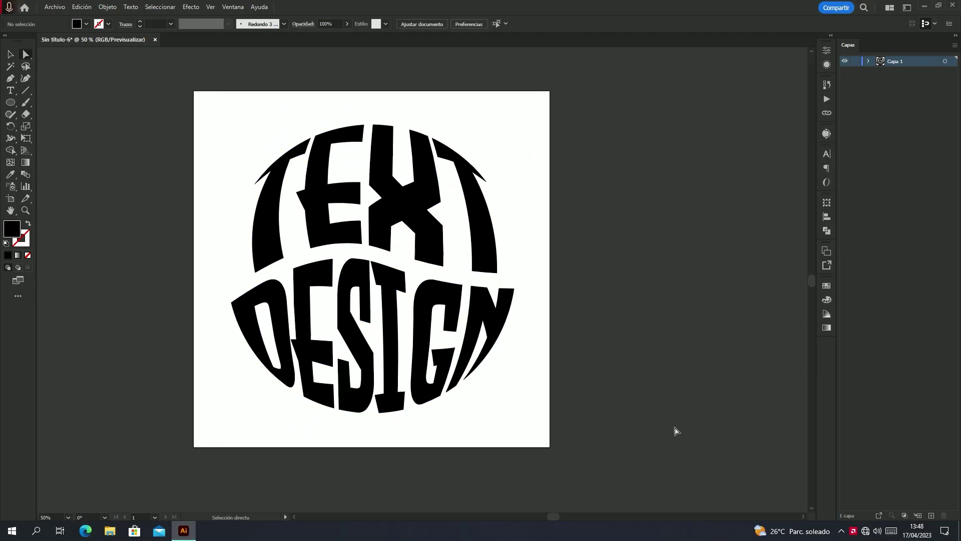
left_click_drag(677, 466, 161, 96)
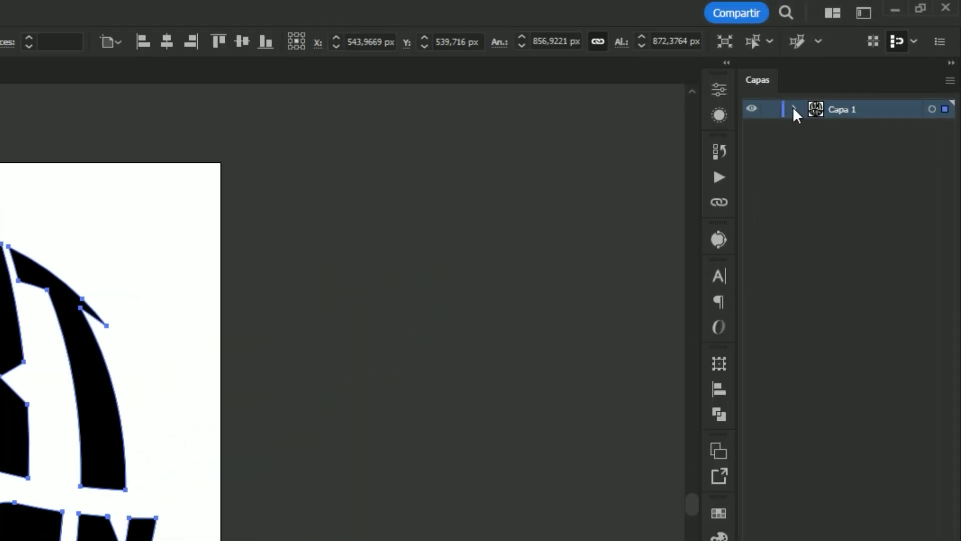
left_click(868, 61)
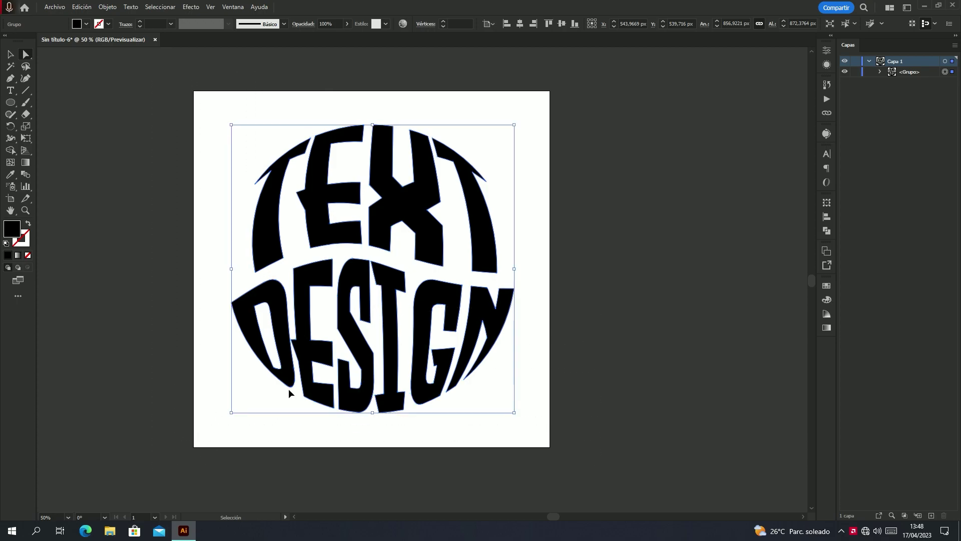
Duplicate the lettering group twice in place and hide the top copy.
key("v")
key("ctrl+shift+g")
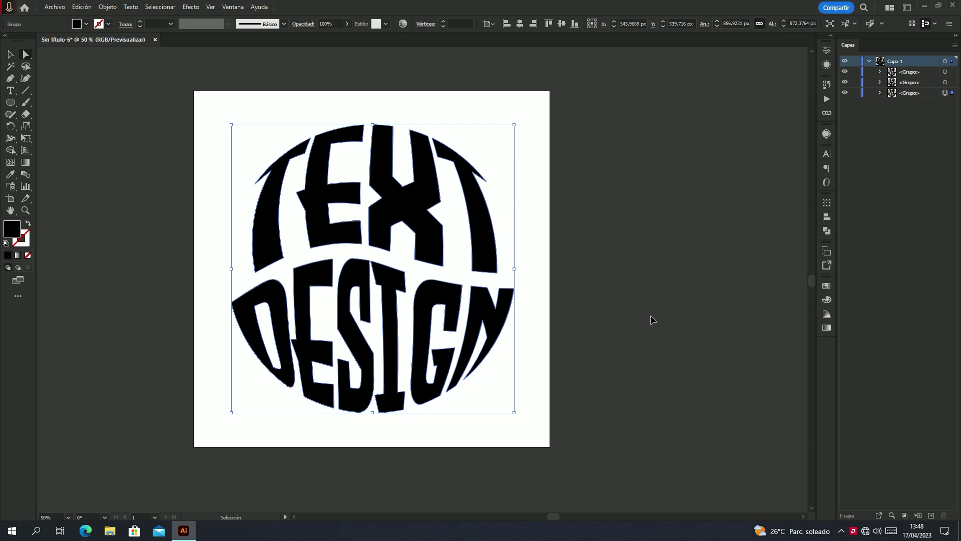
key("a")
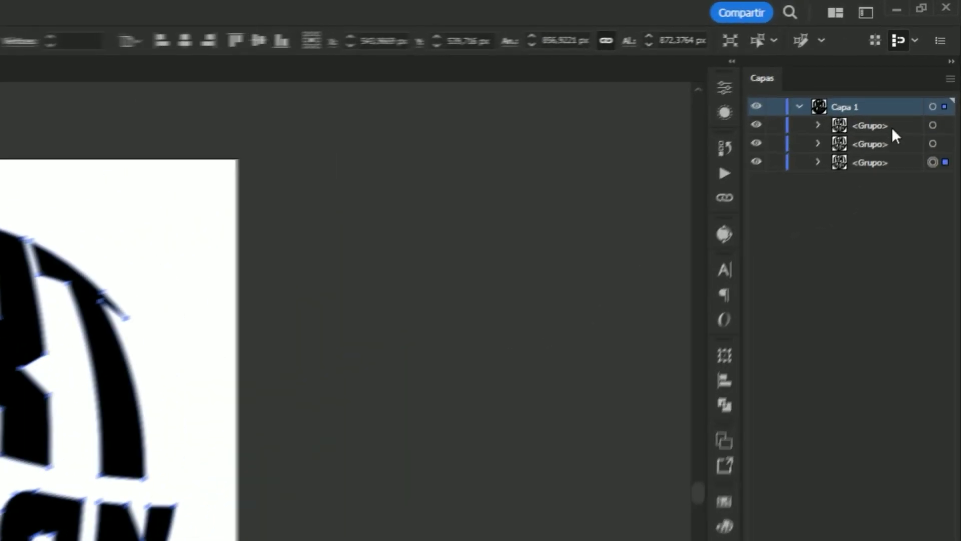
left_click(752, 127)
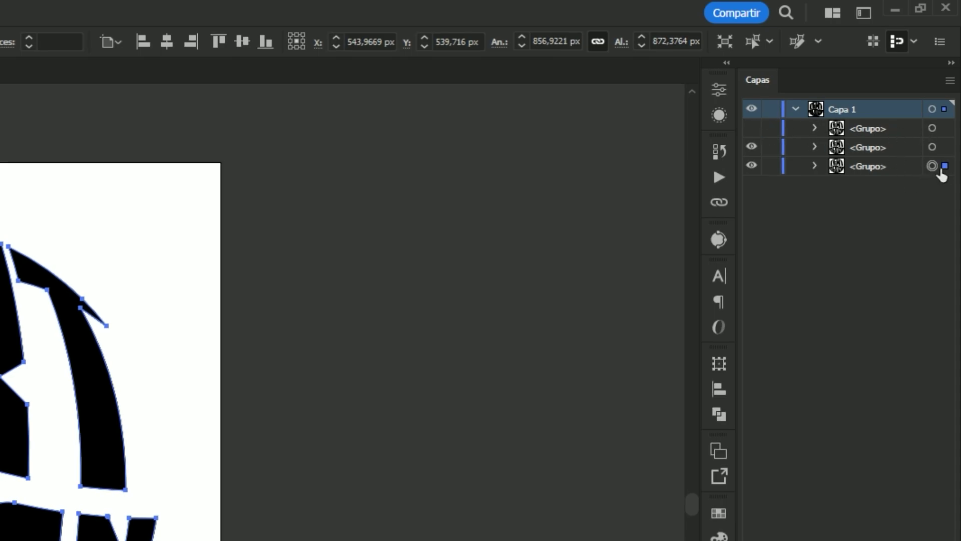
Shrink the bottom copy to about 98 × 99 px at the centre.
left_click(877, 166)
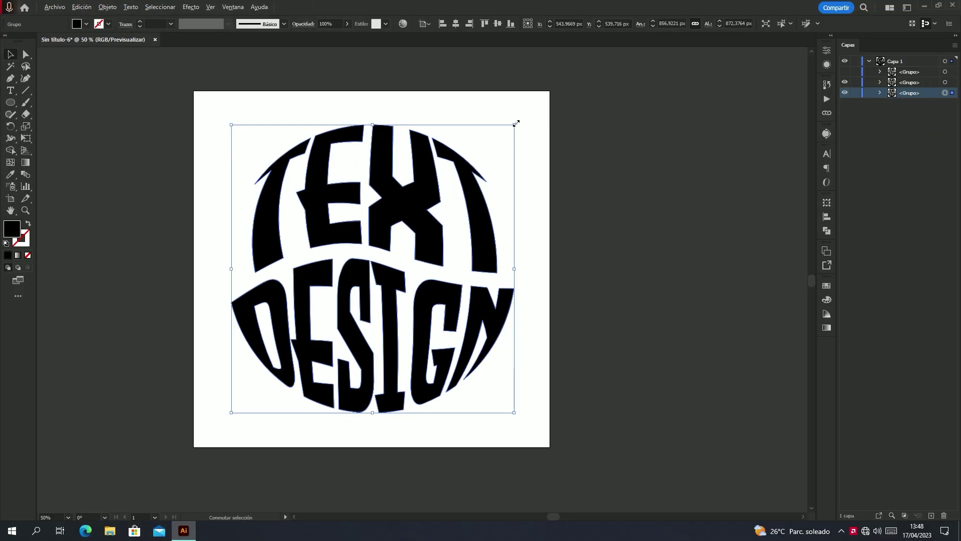
left_click_drag(516, 123, 417, 244)
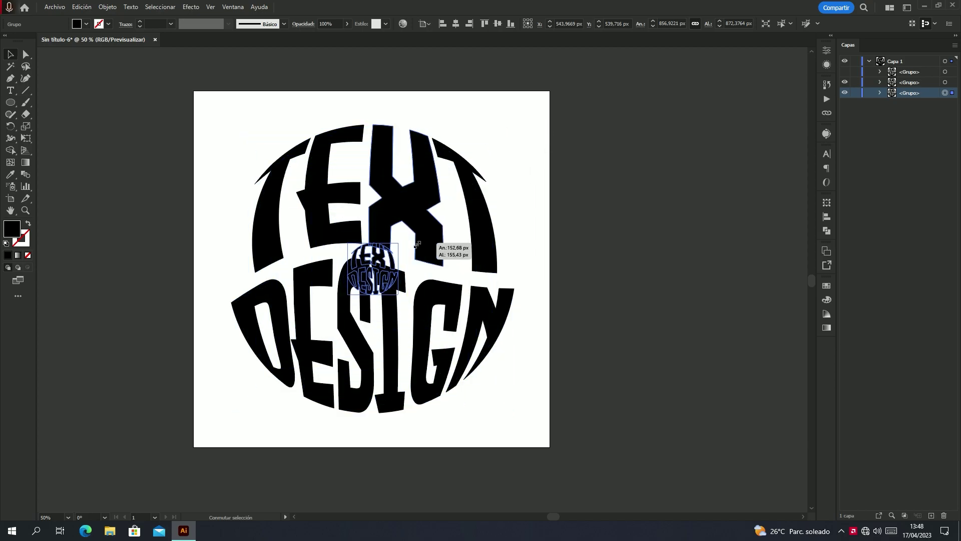
left_click_drag(416, 244, 410, 254)
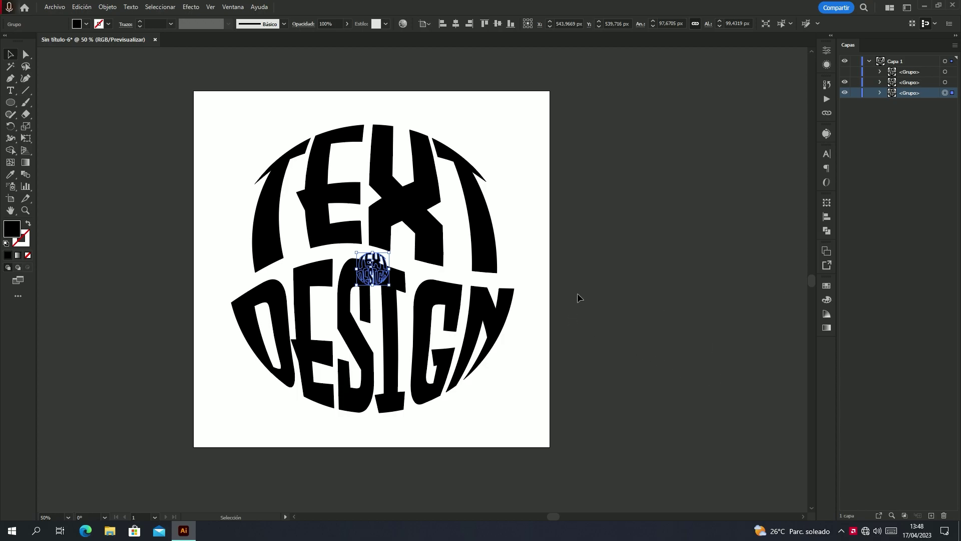
left_click(826, 286)
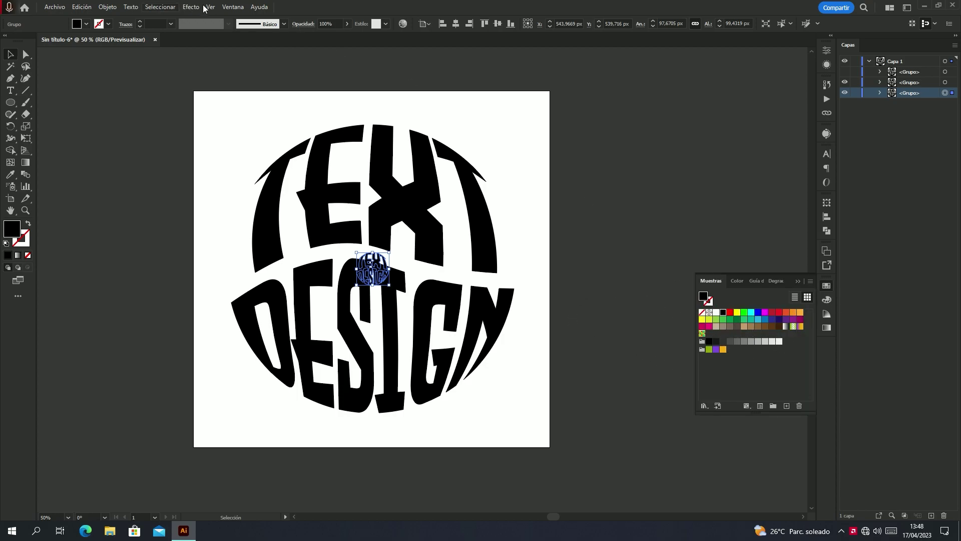
Fill the tiny centre copy with dark navy #001435.
left_click(231, 7)
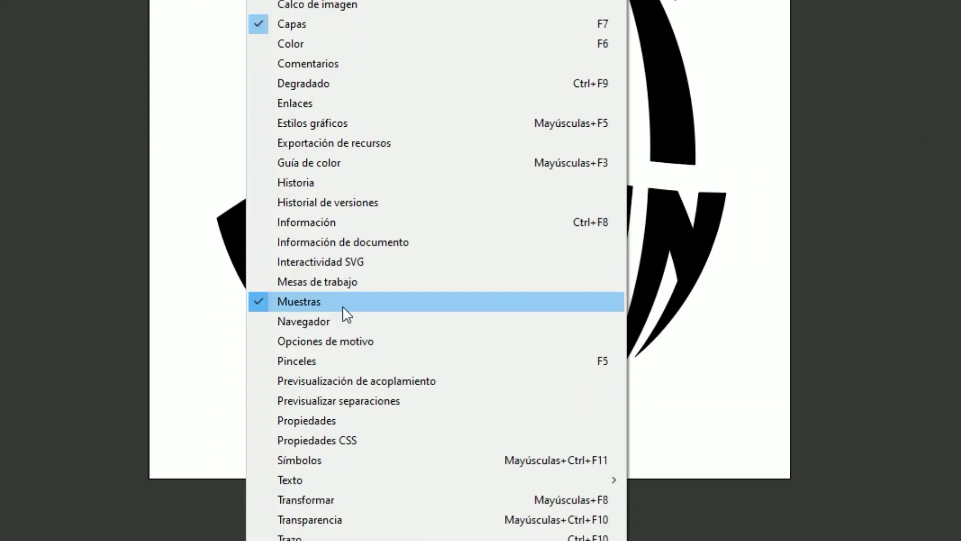
left_click(344, 307)
left_click(232, 7)
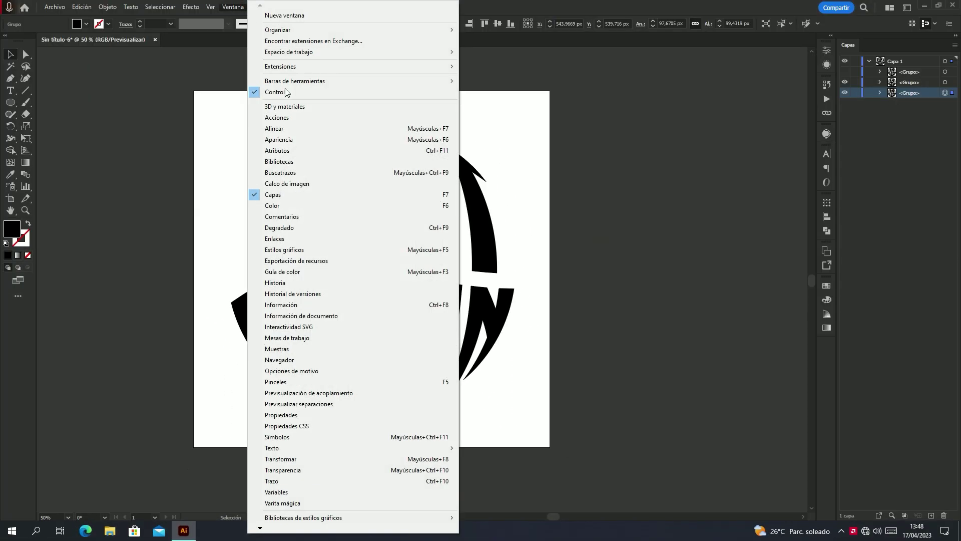
left_click(296, 350)
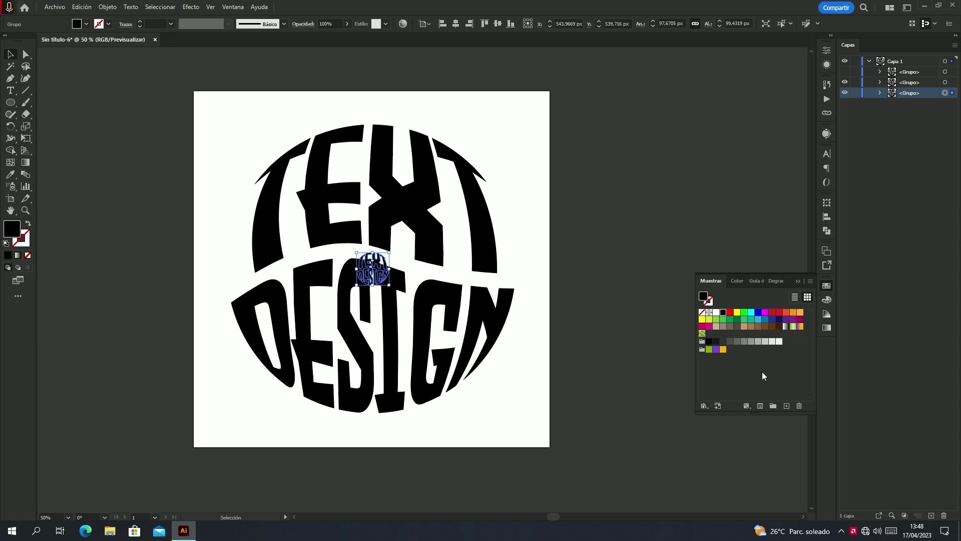
left_click(778, 326)
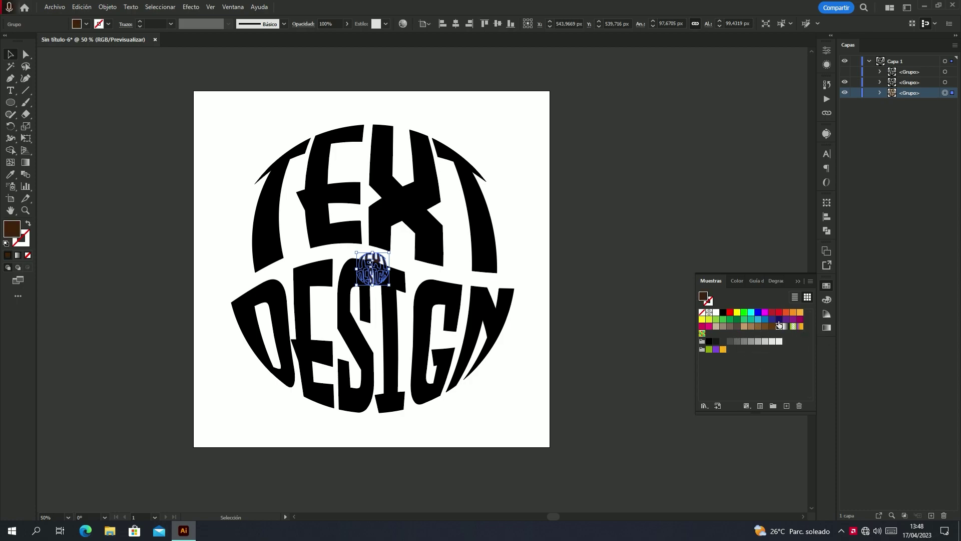
left_click(779, 319)
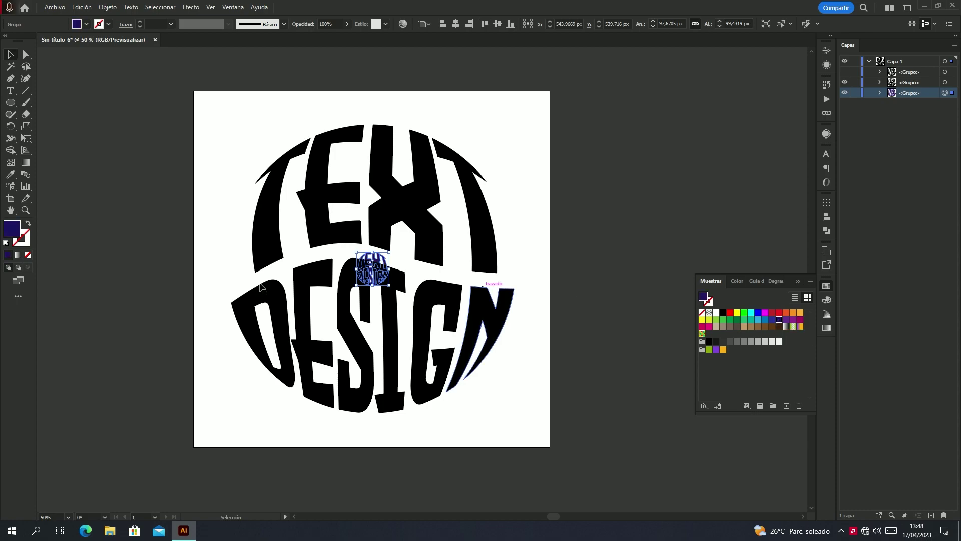
double_click(13, 230)
left_click_drag(577, 277, 577, 284)
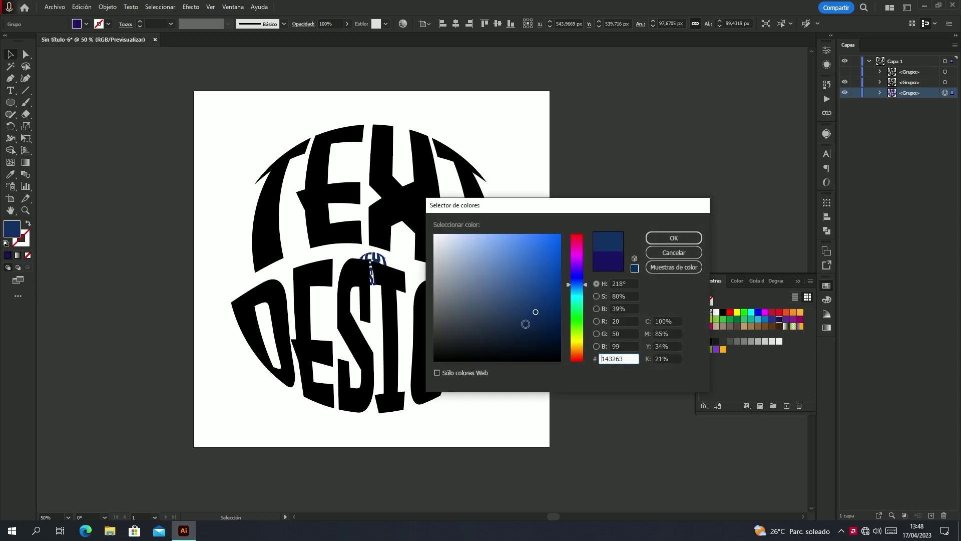
left_click_drag(526, 324, 560, 335)
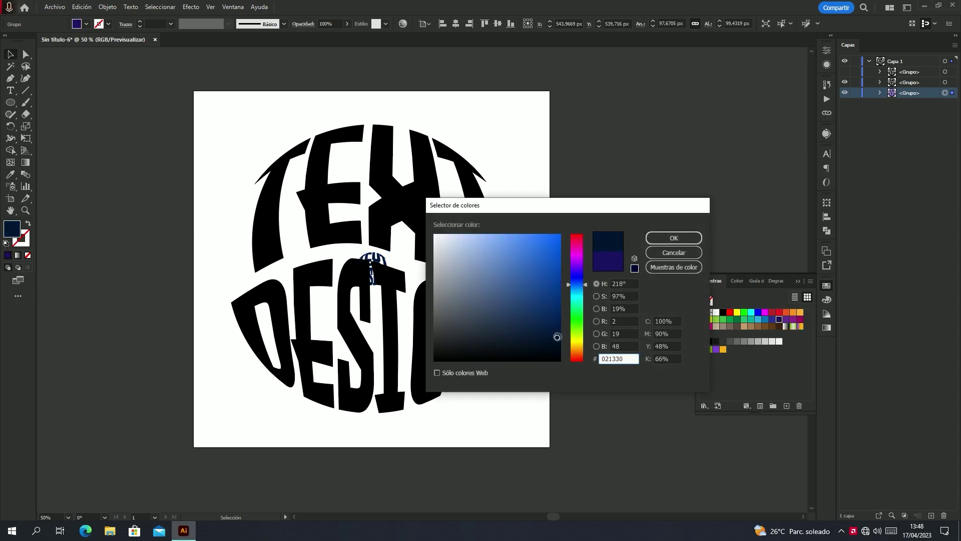
left_click(667, 239)
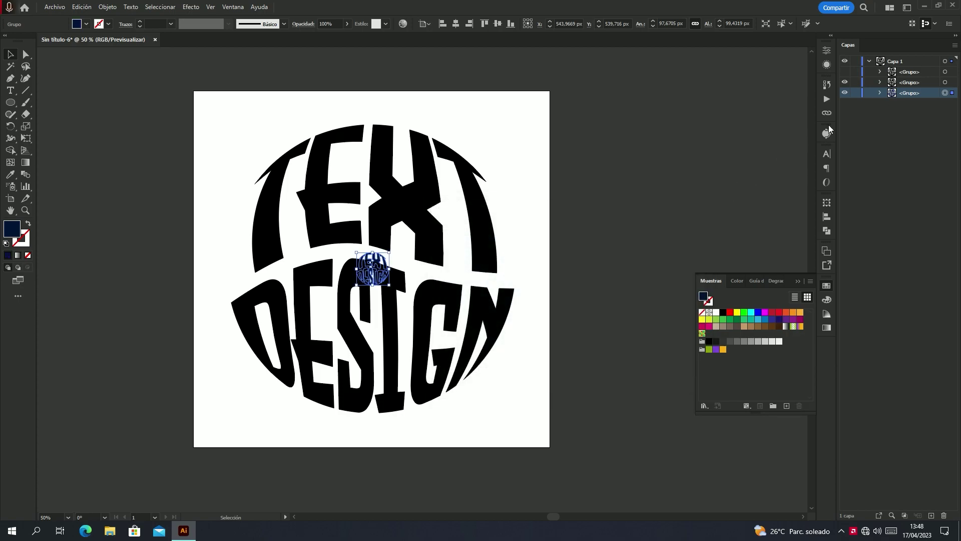
Fill the full-size lettering light blue #5093ff and select both copies.
left_click(945, 82)
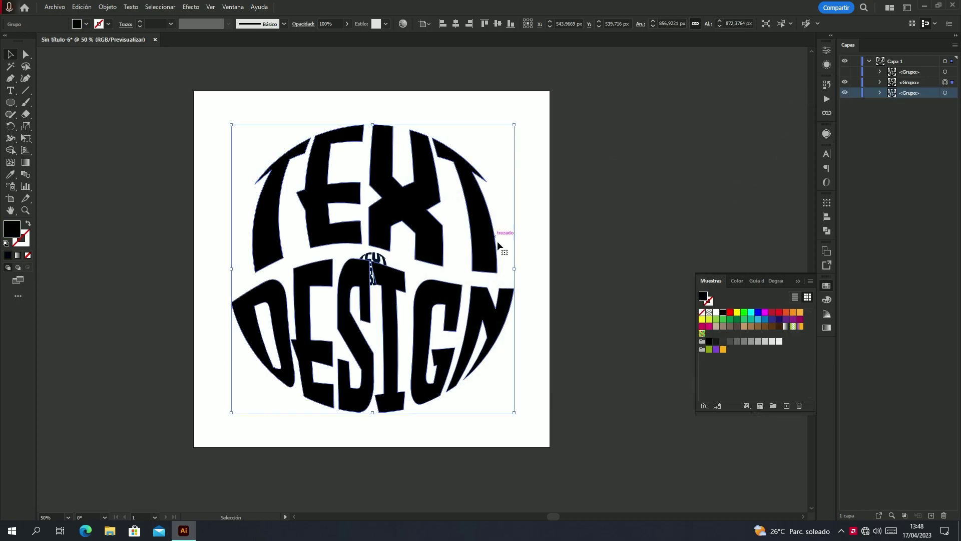
double_click(12, 228)
left_click_drag(581, 302, 579, 283)
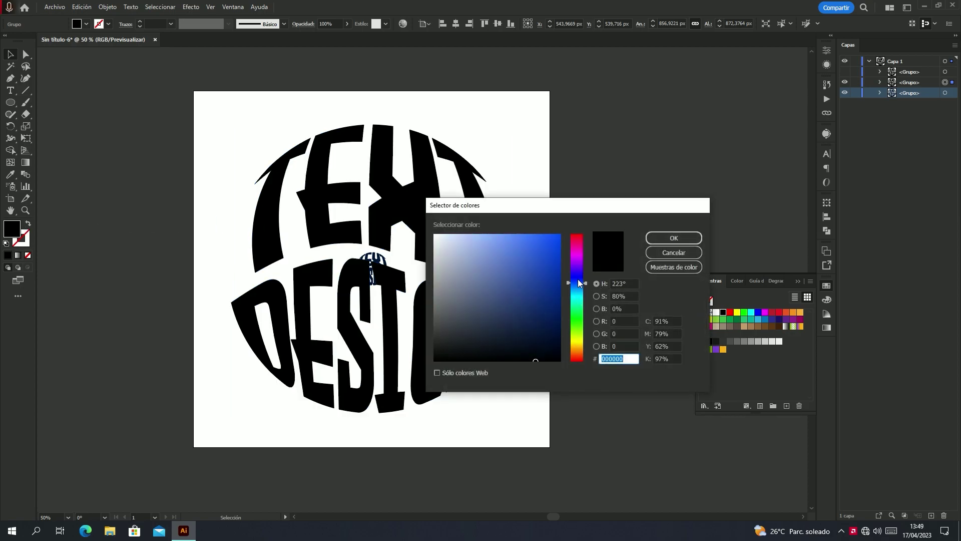
mouse_move(535, 241)
left_mouse_down()
mouse_move(535, 214)
mouse_move(522, 209)
left_mouse_up()
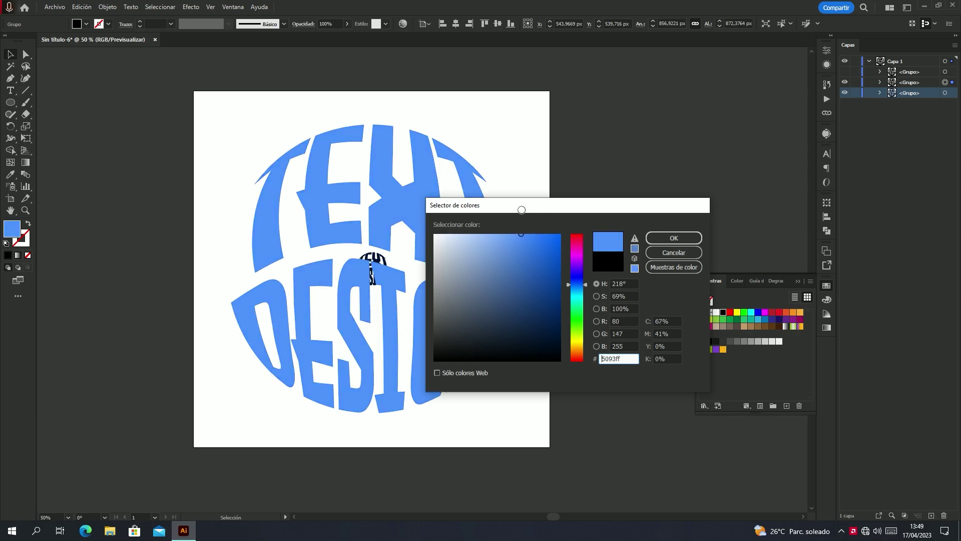
left_click(674, 237)
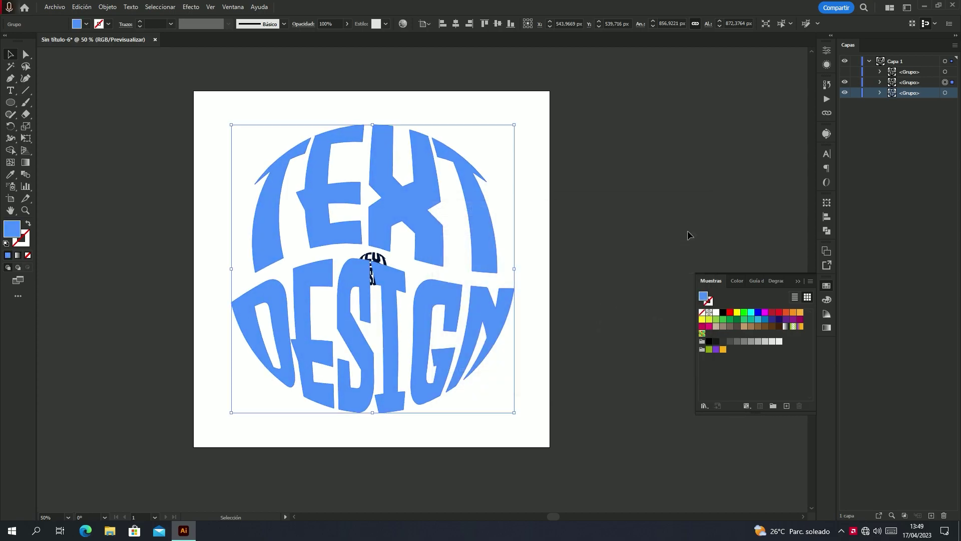
key("a")
left_click(596, 203)
mouse_move(632, 88)
left_mouse_down()
mouse_move(450, 250)
mouse_move(191, 457)
left_mouse_up()
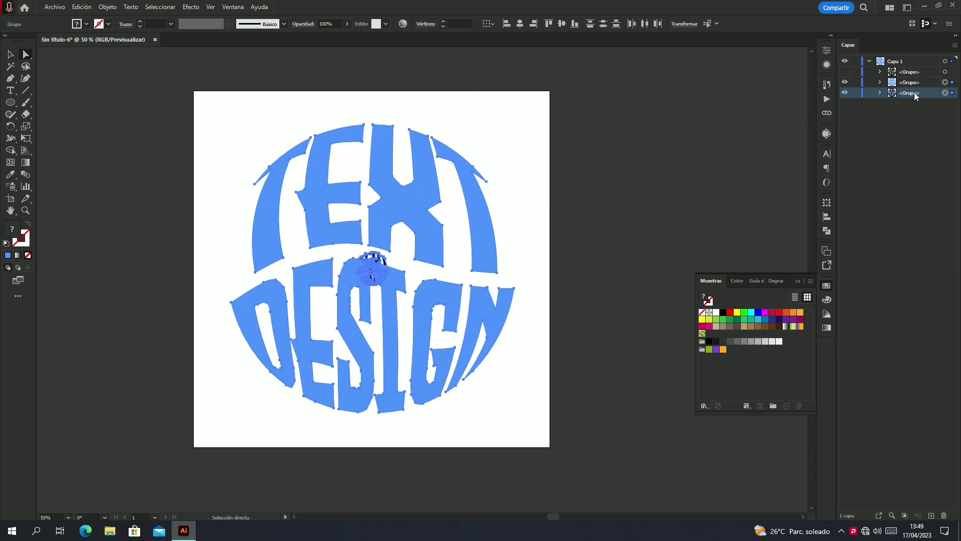
Blend the small navy copy into the large lettering using Specified Steps, entering 200.
left_click(107, 7)
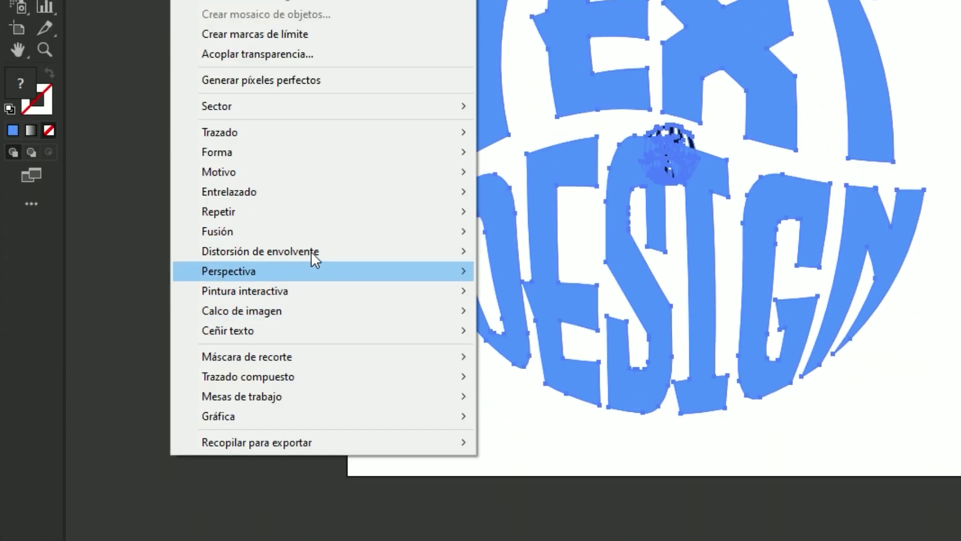
mouse_move(218, 232)
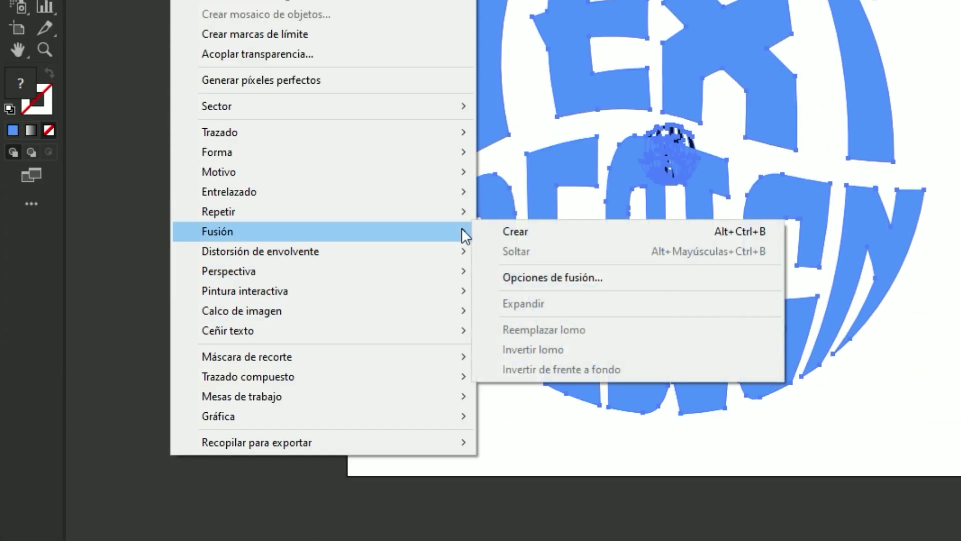
left_click(520, 234)
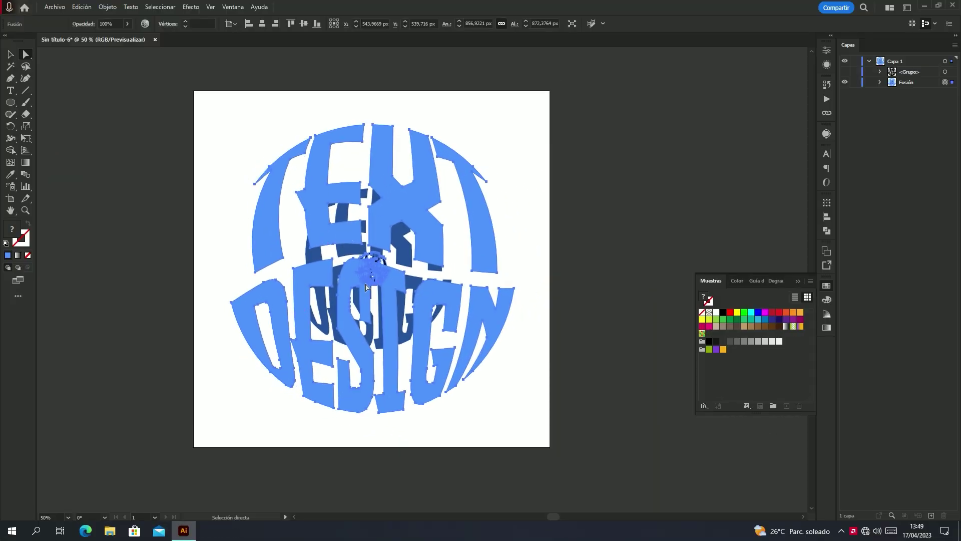
left_click(107, 7)
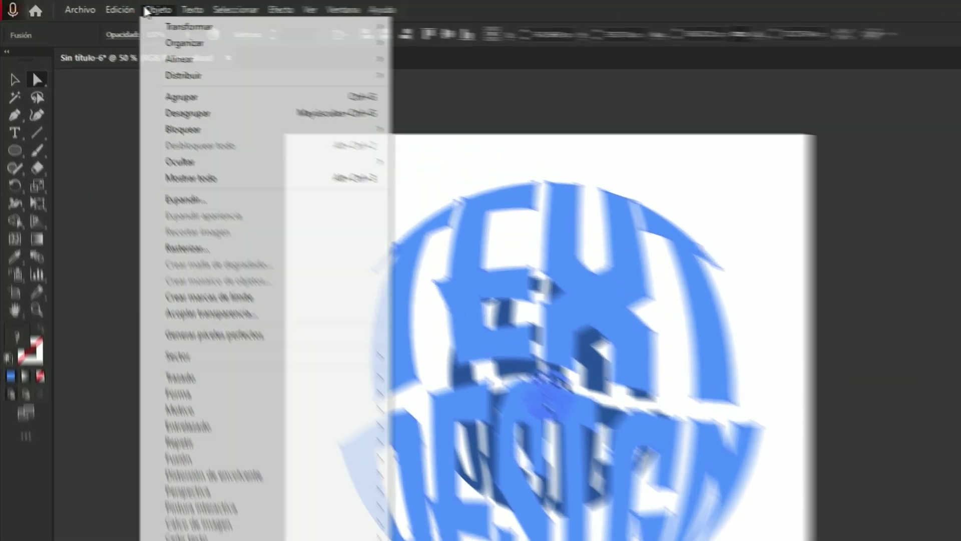
mouse_move(323, 231)
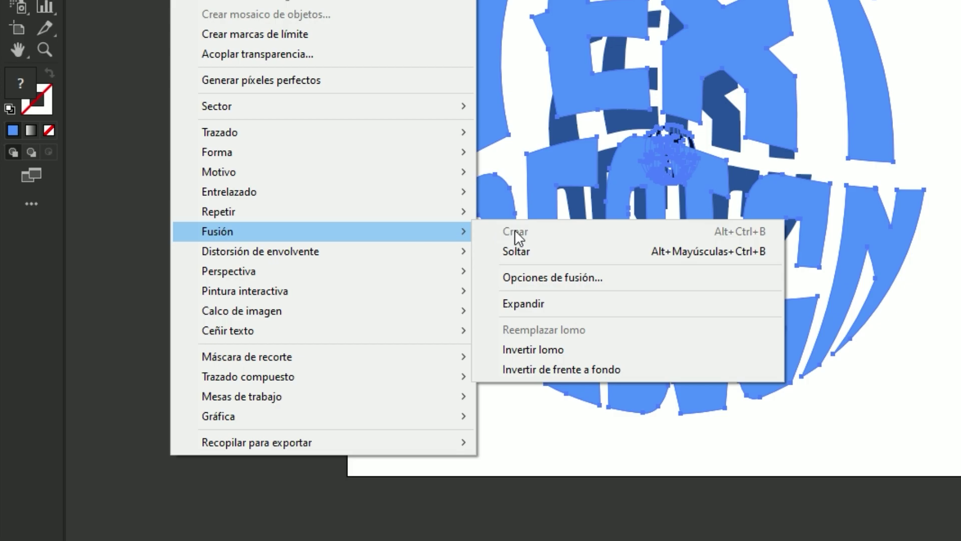
left_click(571, 280)
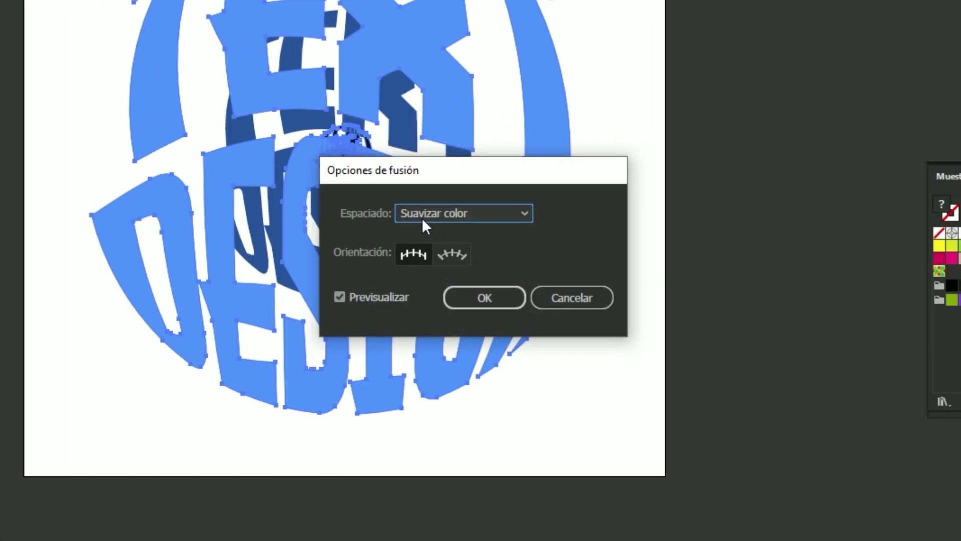
left_click(431, 212)
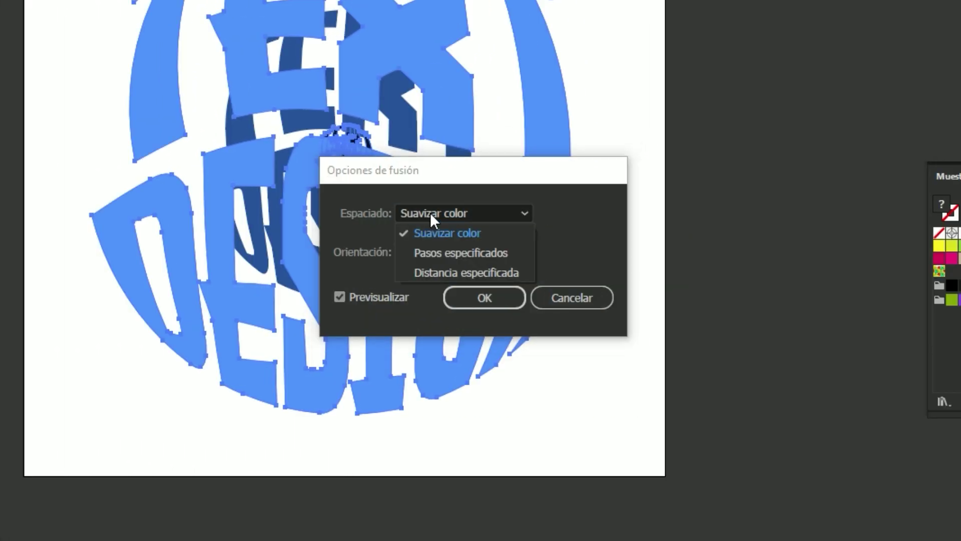
left_click(446, 251)
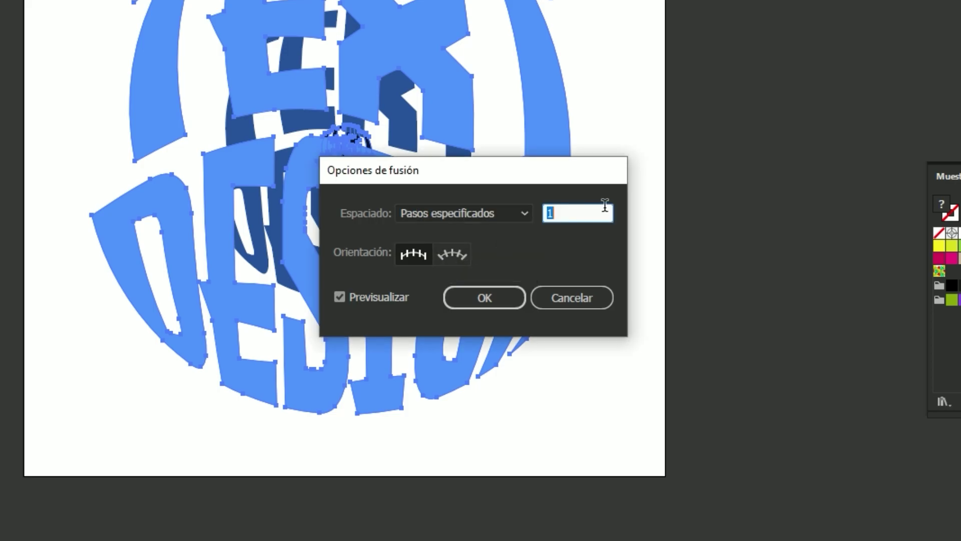
type("20")
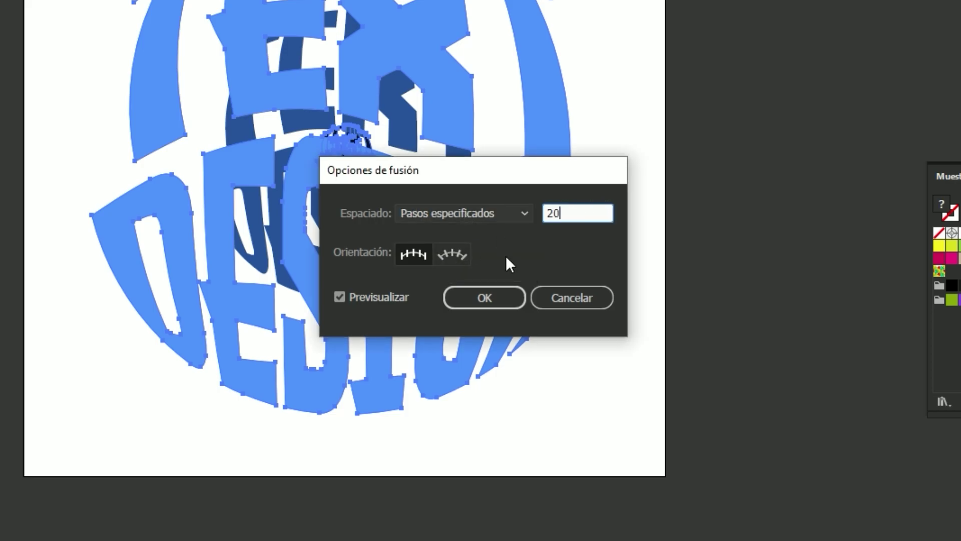
type("0")
left_click(504, 297)
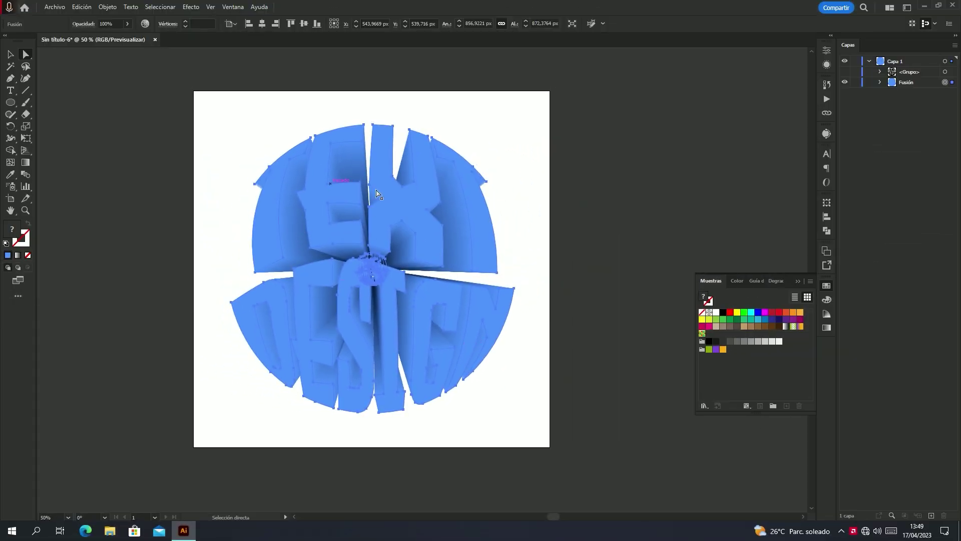
Unhide the top lettering copy and fill it white #ffffff.
left_click(562, 194)
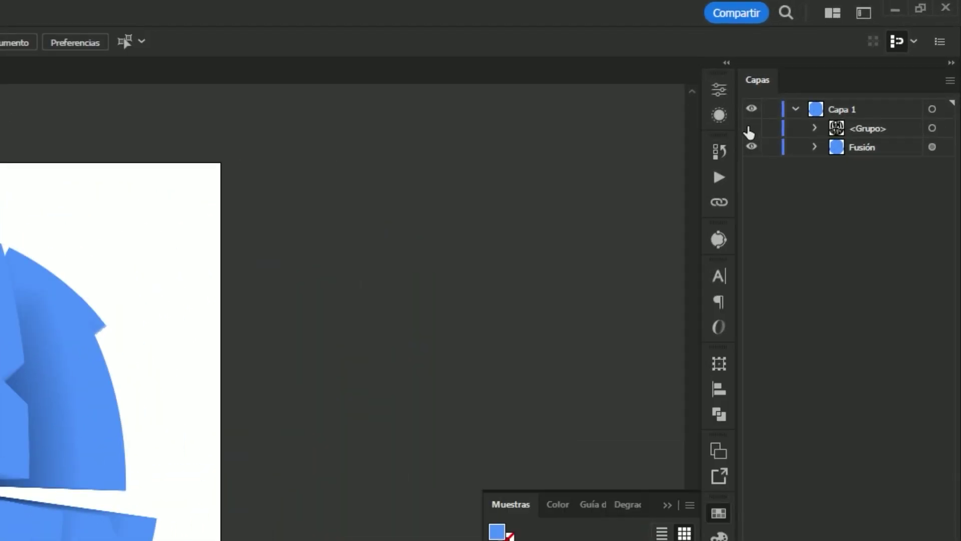
left_click(751, 128)
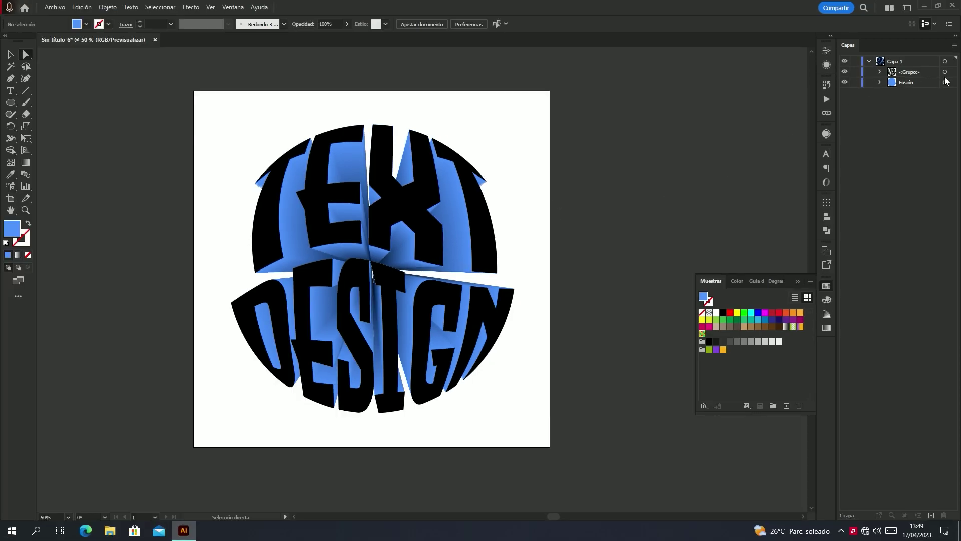
left_click(945, 73)
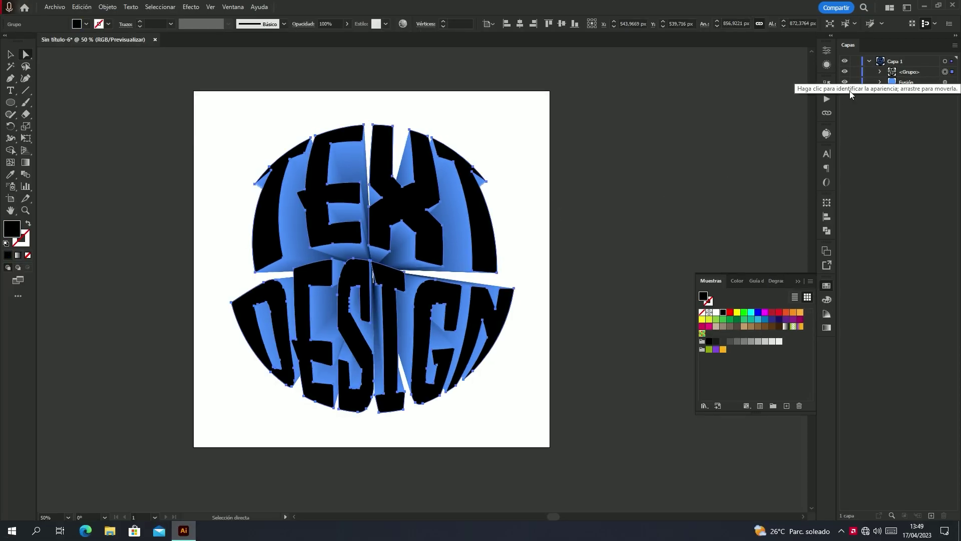
double_click(11, 231)
left_click_drag(443, 242, 420, 226)
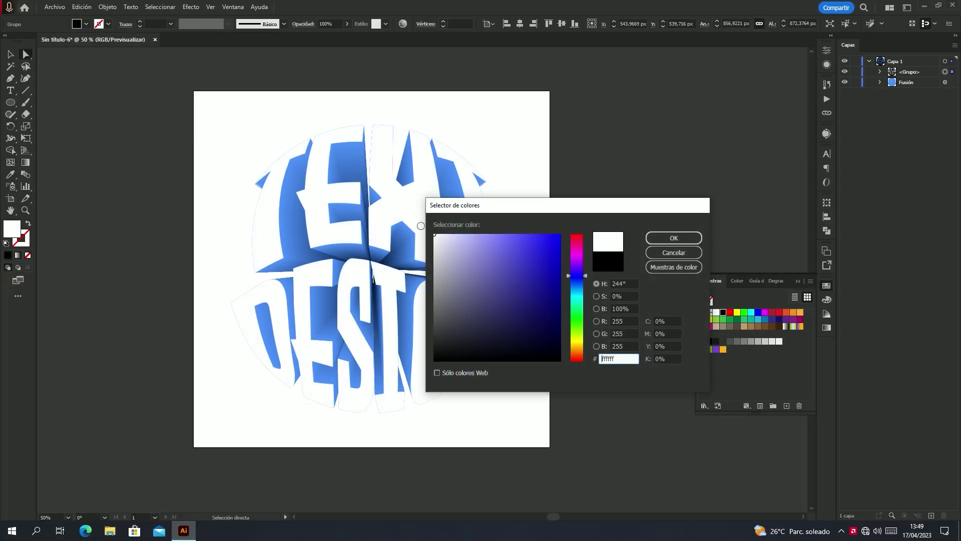
left_click(650, 235)
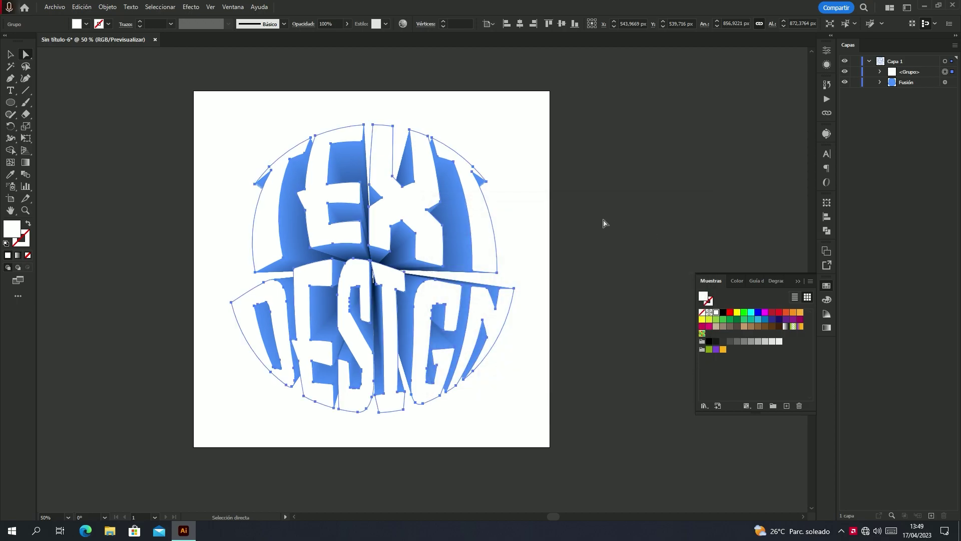
Give the white lettering a dark grey #242424 outline.
left_click(25, 235)
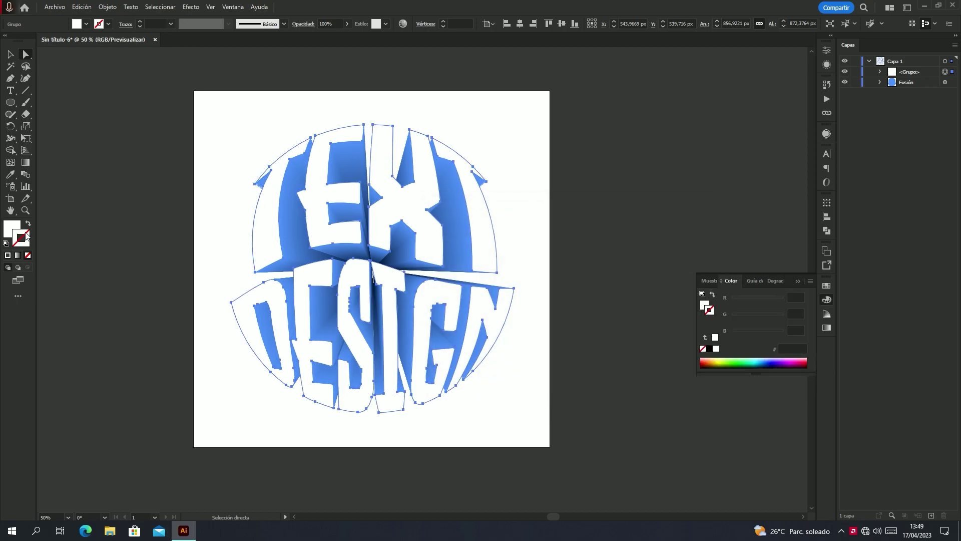
double_click(26, 235)
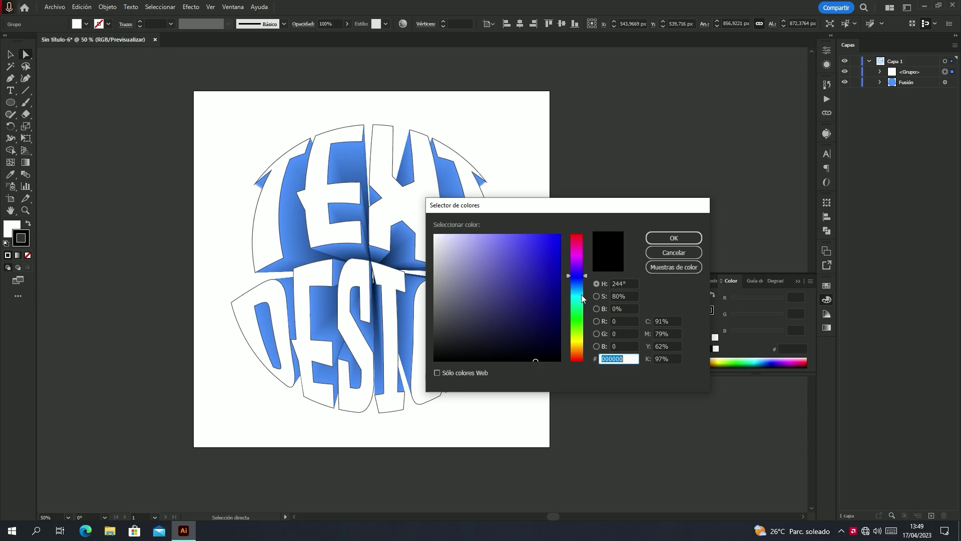
type("24")
type("2")
type("424")
left_click(673, 239)
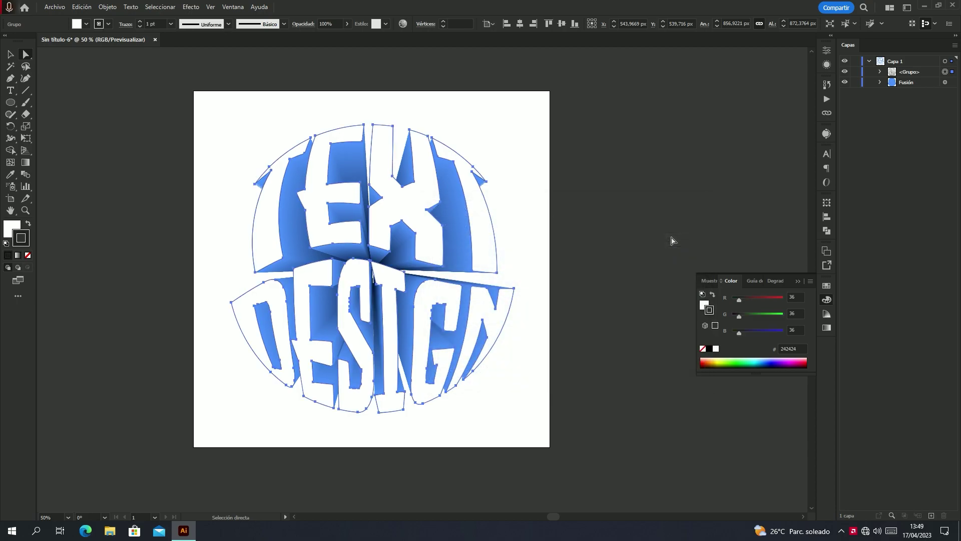
Set the lettering stroke to 6 pt, aligned outside, with round joins and caps.
left_click(826, 51)
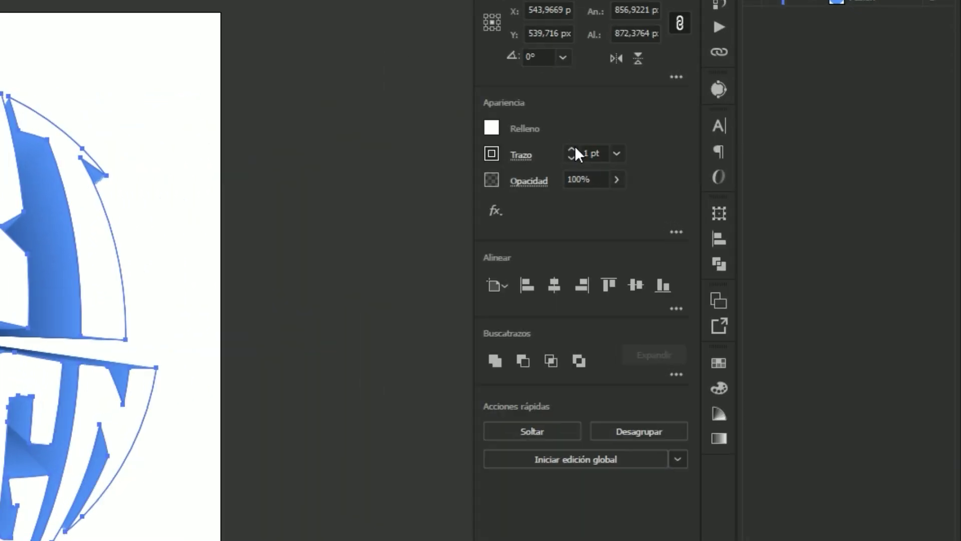
left_click(572, 148)
left_click(572, 148)
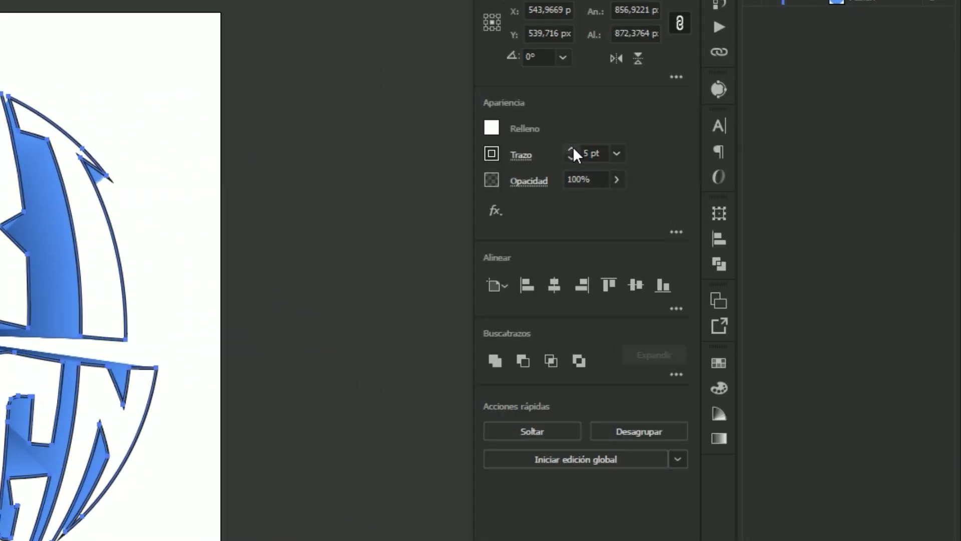
left_click(521, 155)
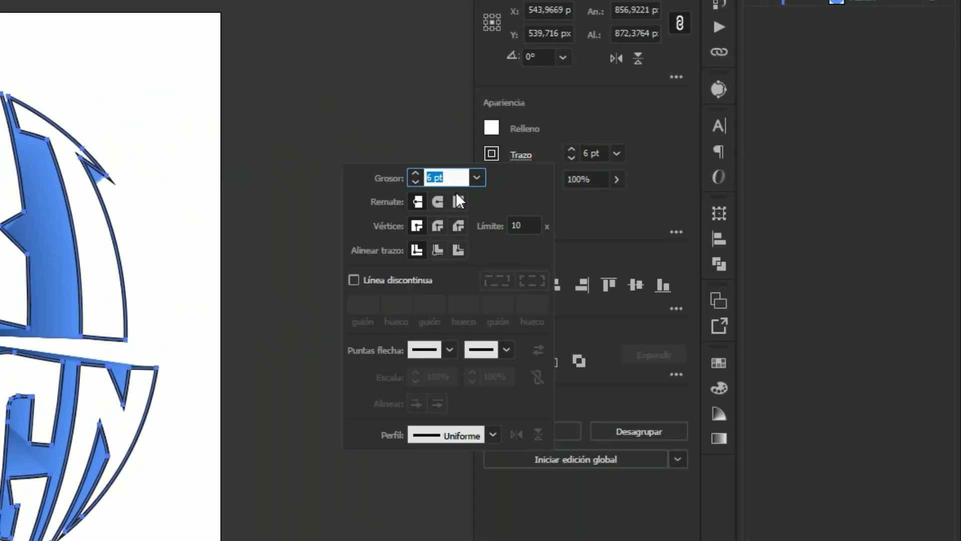
left_click(461, 249)
left_click(440, 228)
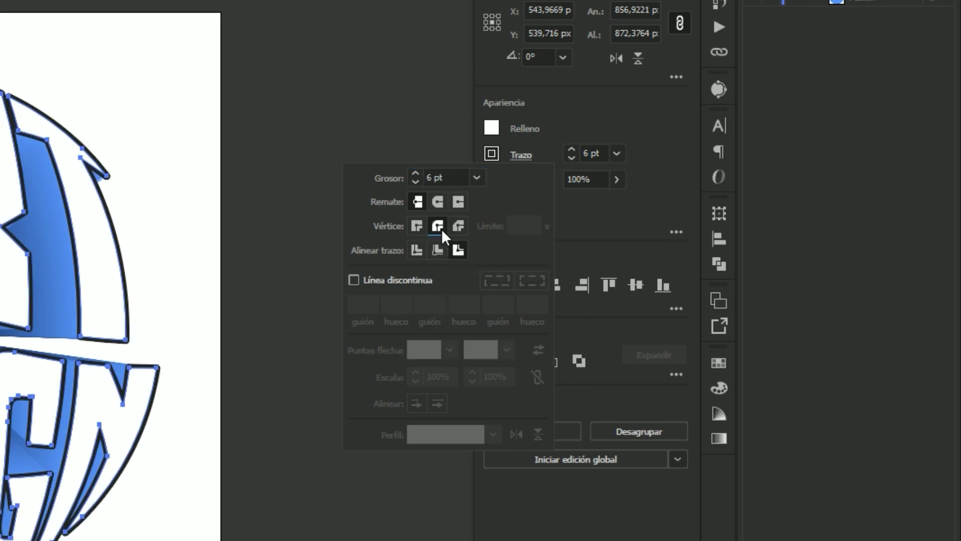
left_click(433, 202)
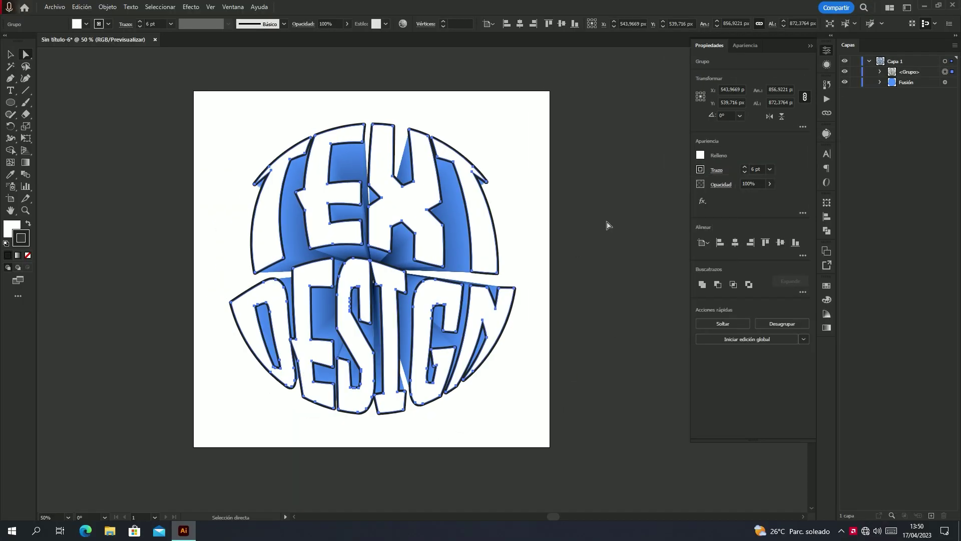
left_click(671, 152)
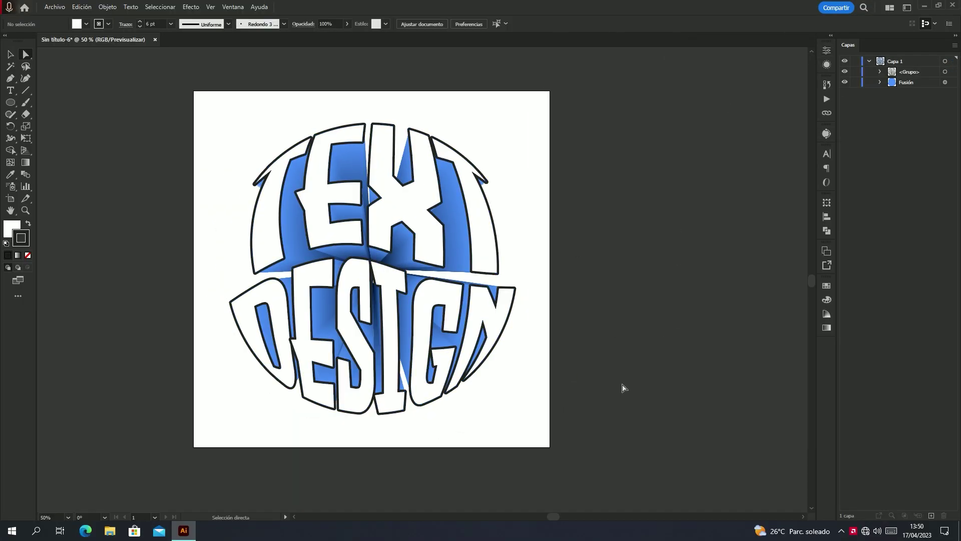
Recolour the lettering outline to pale light blue #abd9ff.
scroll(490, 380, "up", 2)
scroll(490, 380, "up", 1)
scroll(490, 380, "down", 2)
left_click_drag(517, 236, 545, 287)
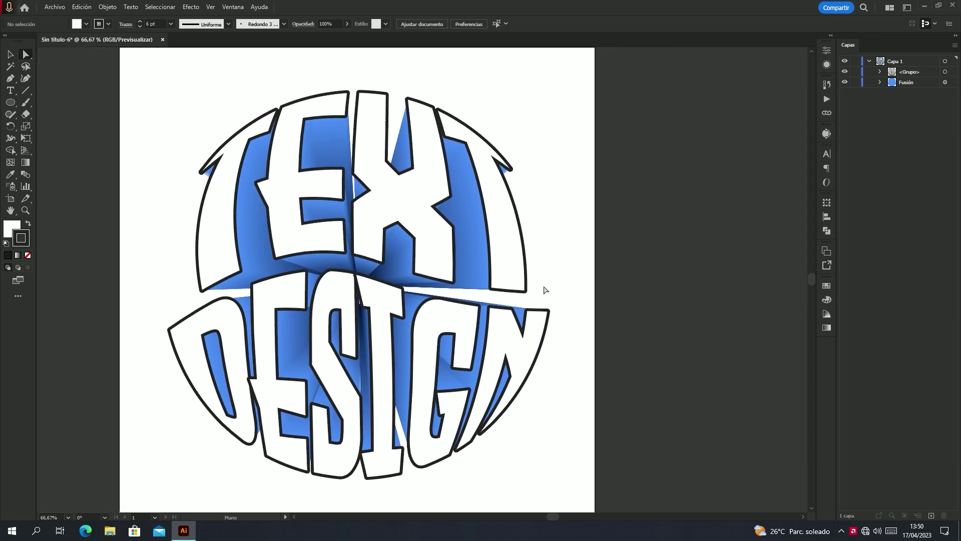
left_click(945, 72)
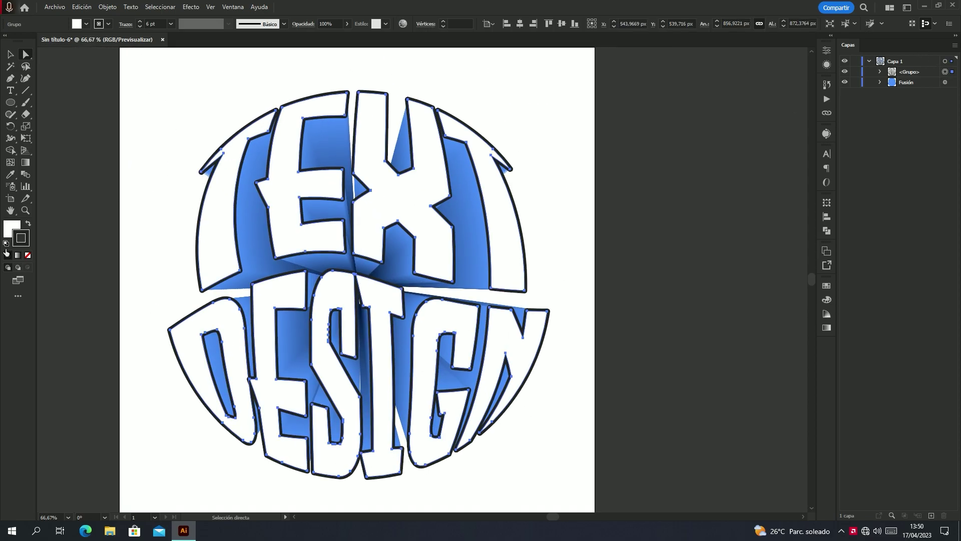
double_click(17, 246)
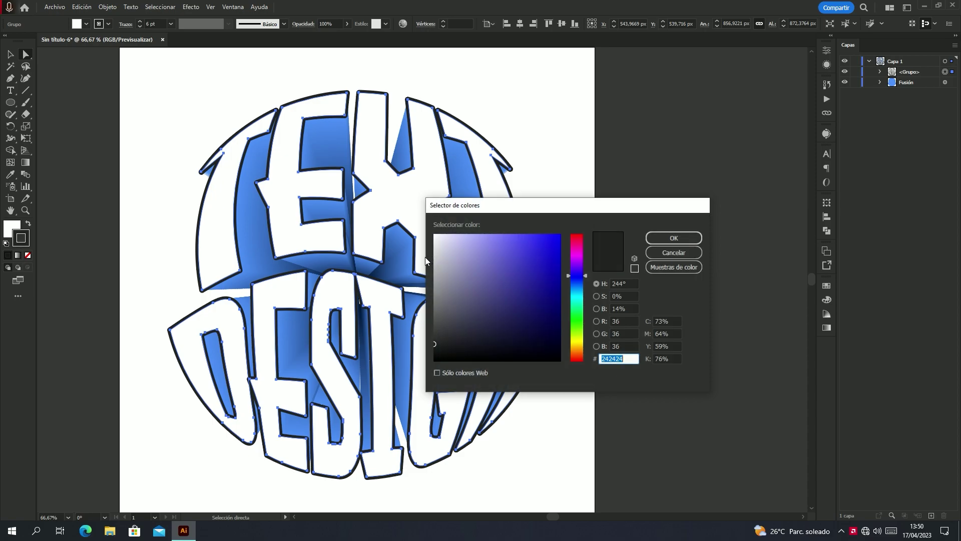
left_click_drag(577, 275, 571, 288)
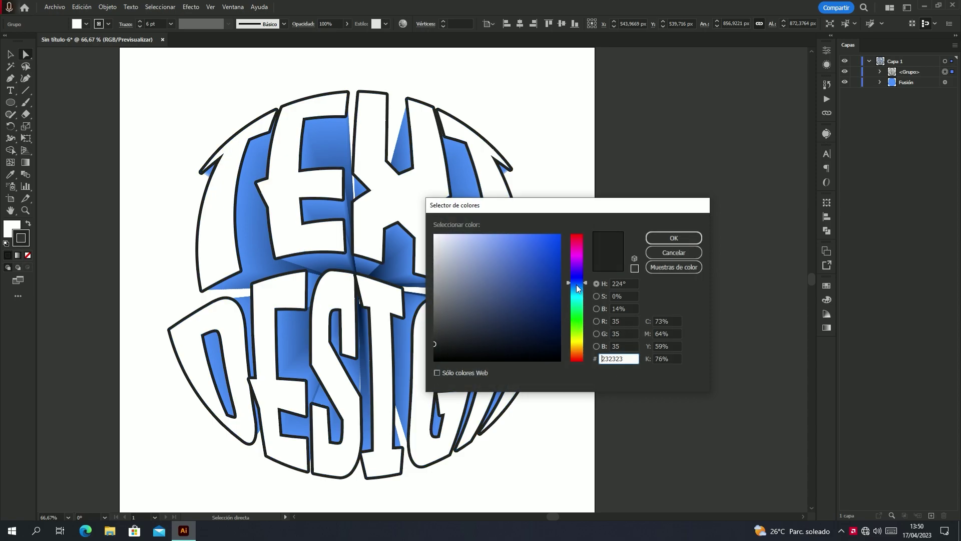
left_click(499, 234)
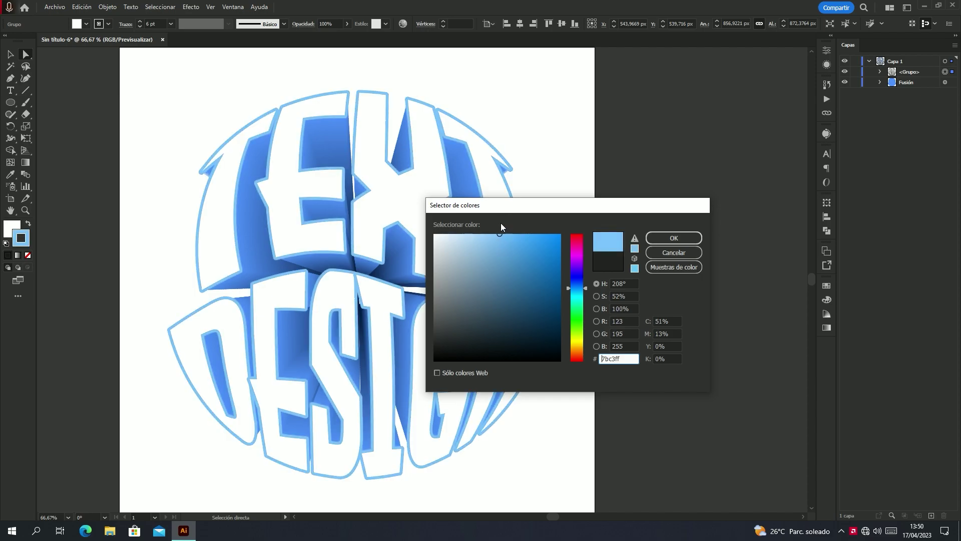
left_click_drag(501, 234, 474, 231)
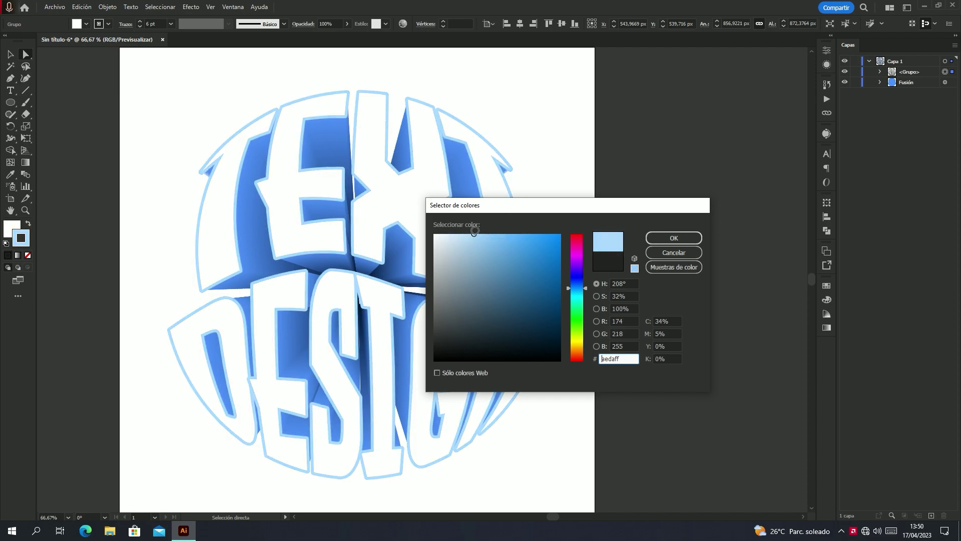
left_click(652, 239)
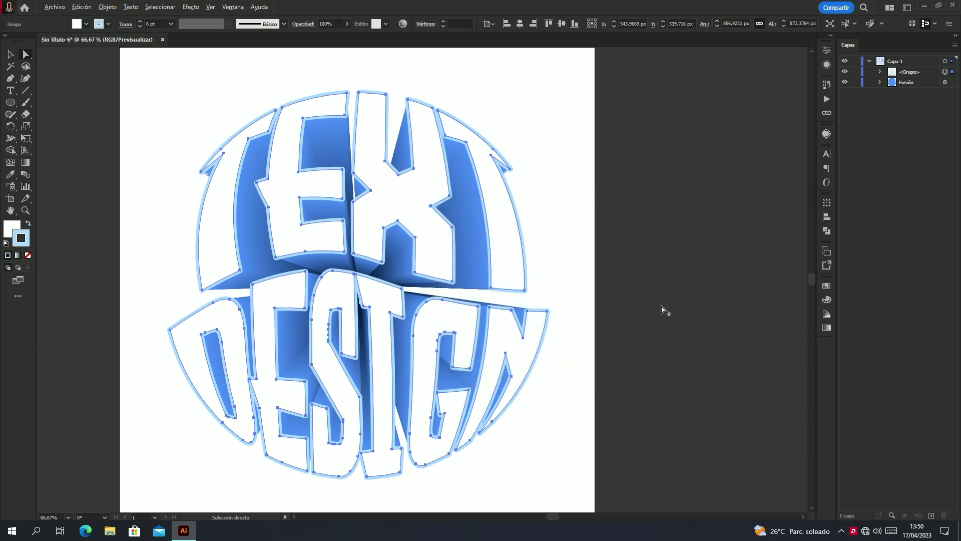
scroll(665, 310, "down", 1, "alt")
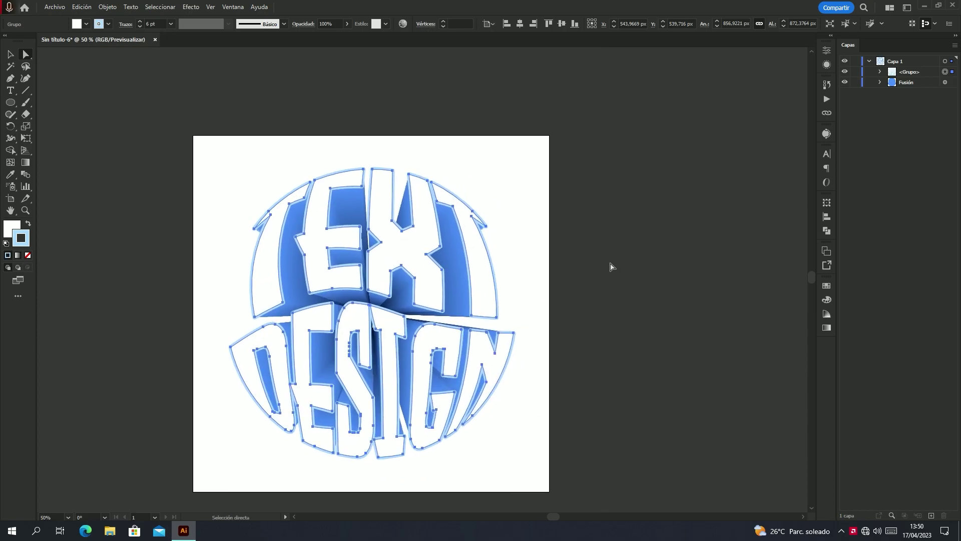
Reduce the outline weight to 4 pt and fit the artboard in the window.
left_click(827, 65)
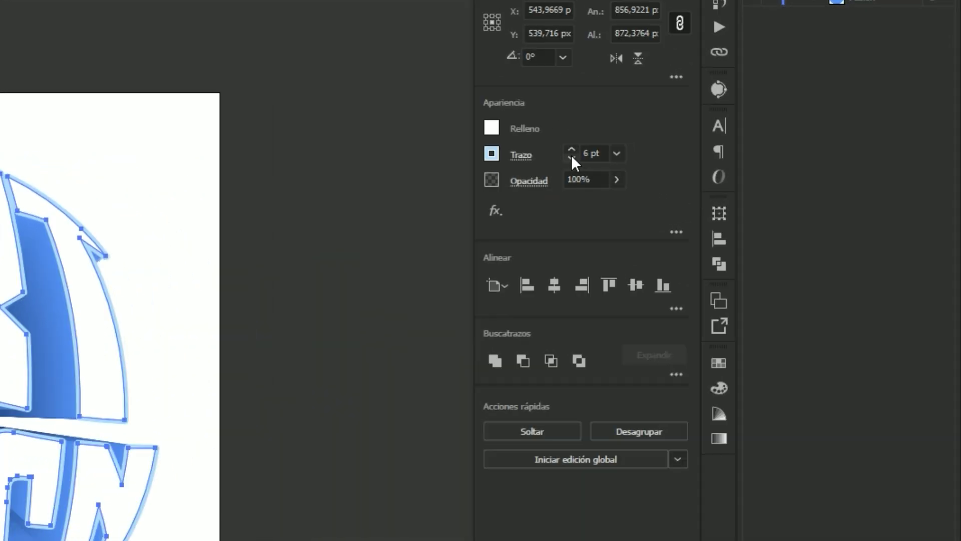
left_click(571, 158)
left_click(571, 158)
left_click(621, 296)
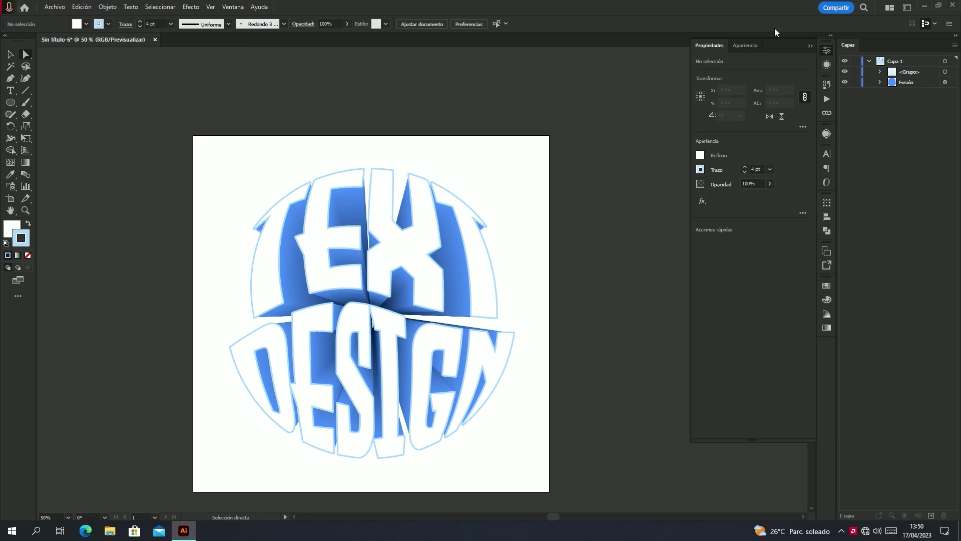
left_click(810, 46)
scroll(536, 297, "up", 1)
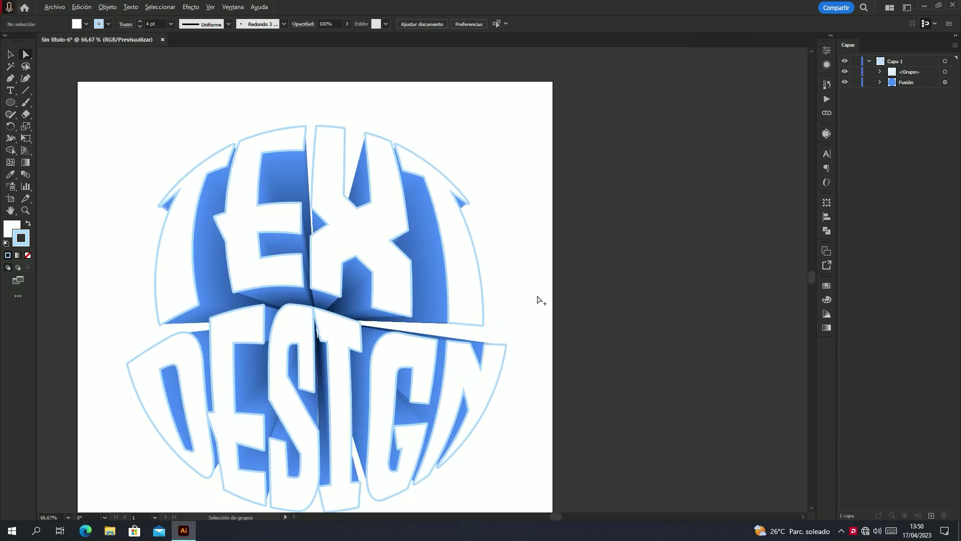
left_click(68, 517)
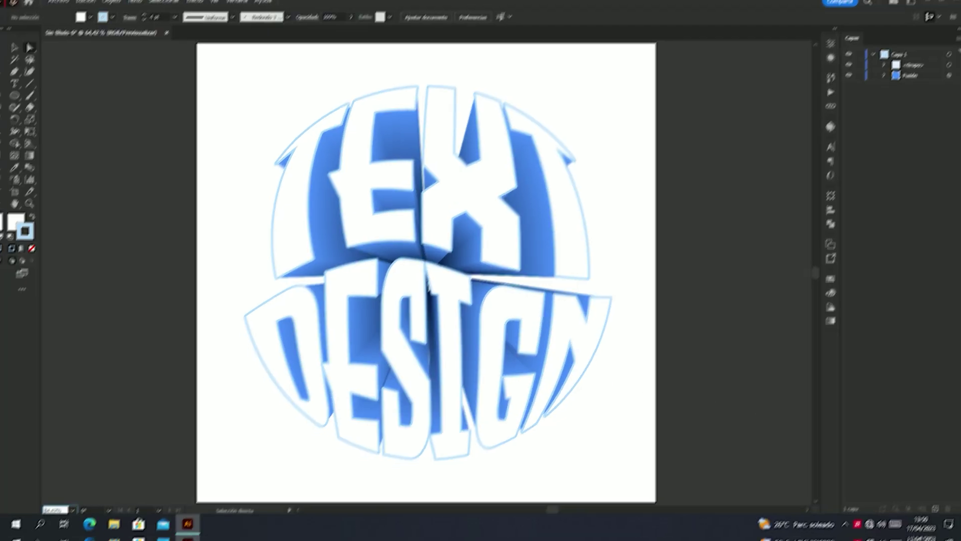